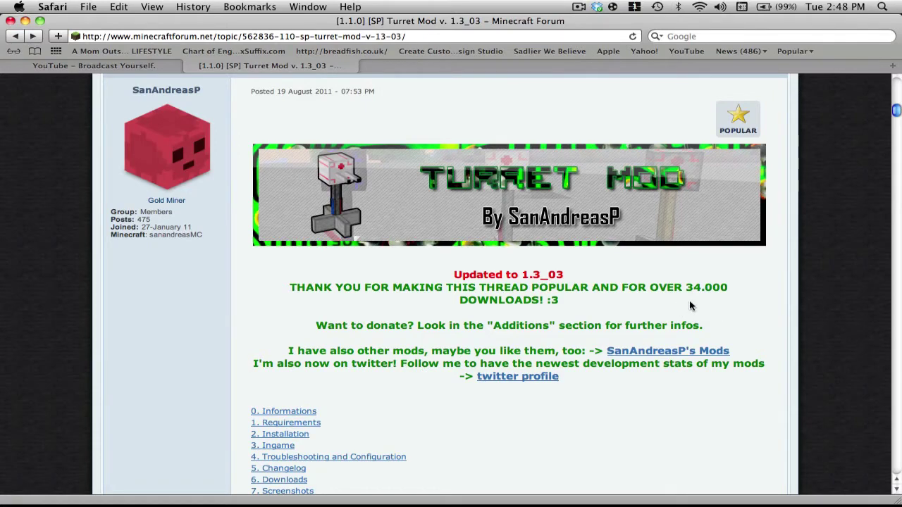
- Scroll the Turret Mod v. 1.3_03 forum thread down to its Requirements and Installation sections
scroll(655, 304, down, 10)
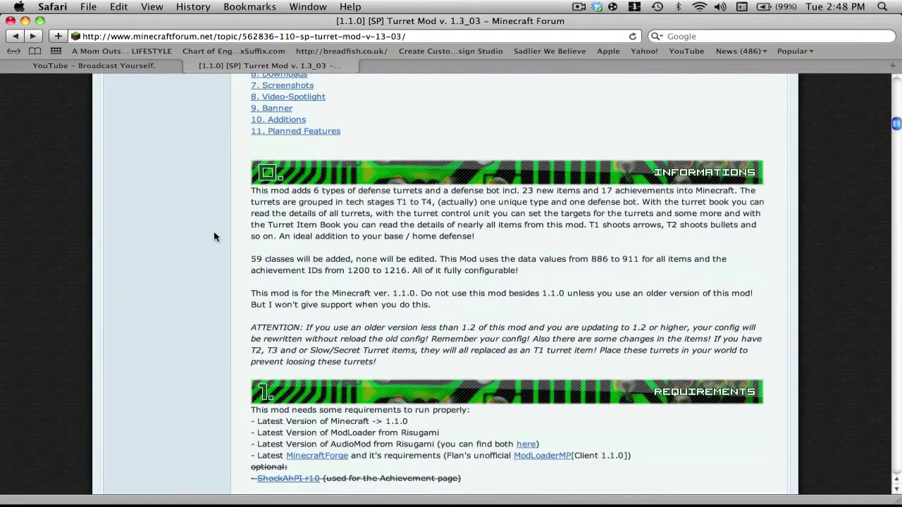
scroll(214, 236, down, 6)
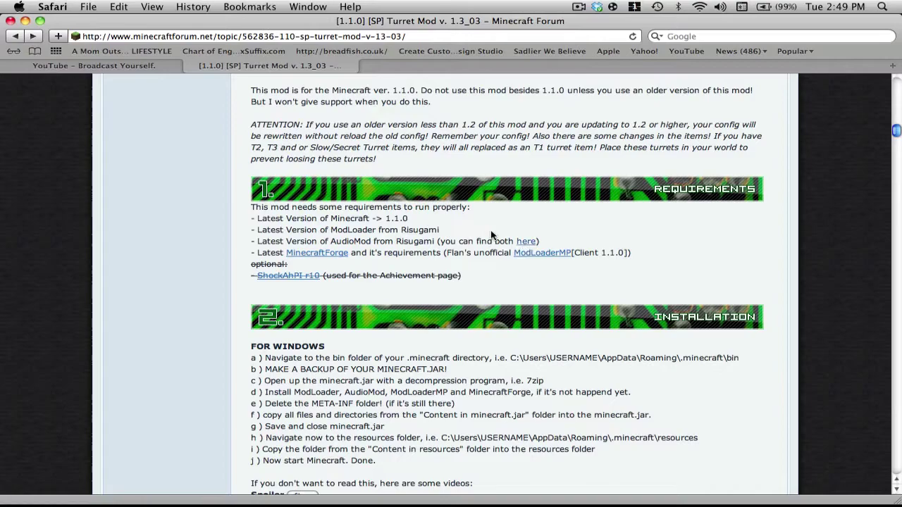
click(531, 244)
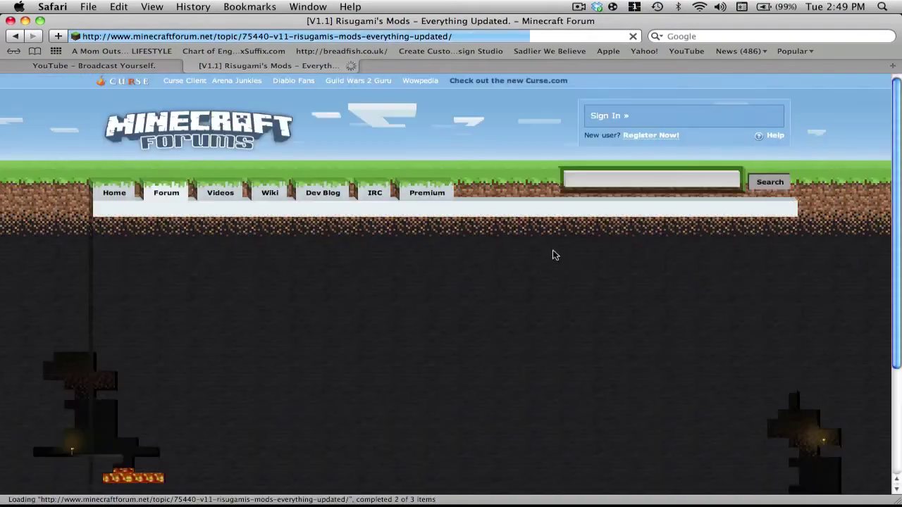
scroll(334, 233, down, 15)
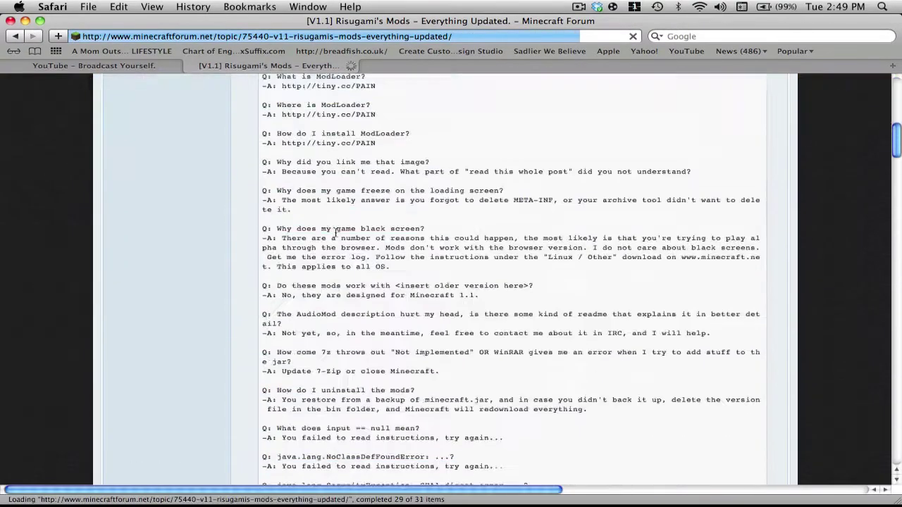
scroll(221, 198, down, 10)
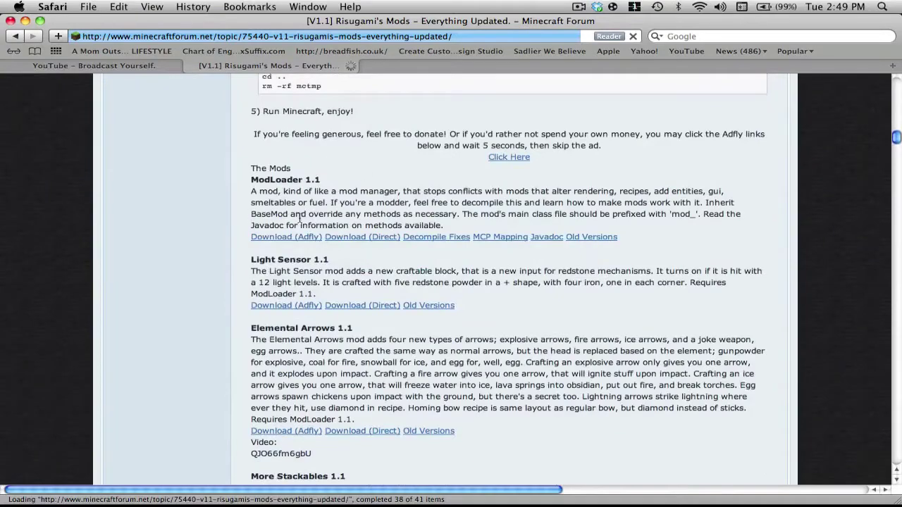
scroll(319, 349, down, 3)
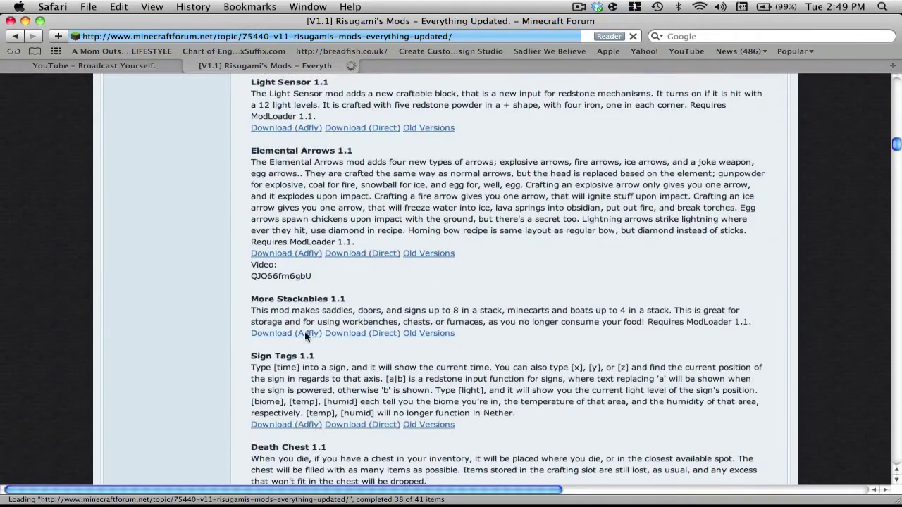
scroll(305, 337, down, 5)
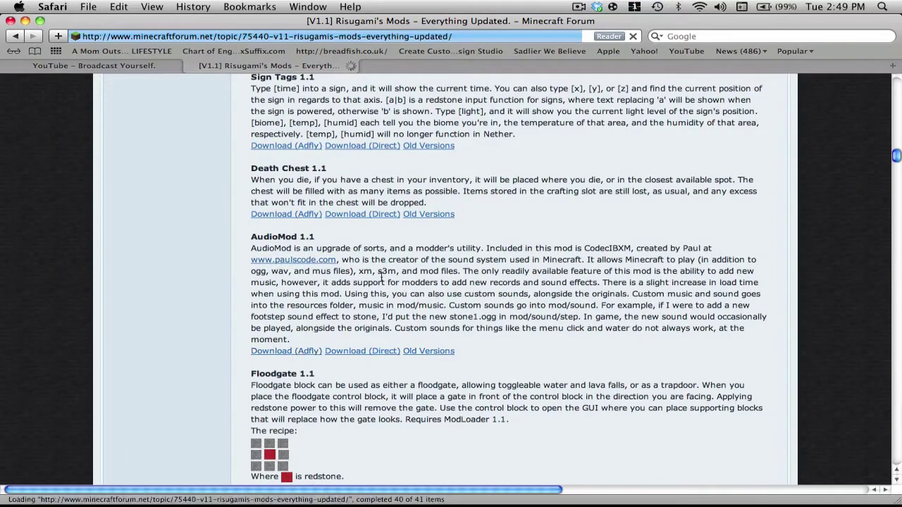
key(super+bracketleft)
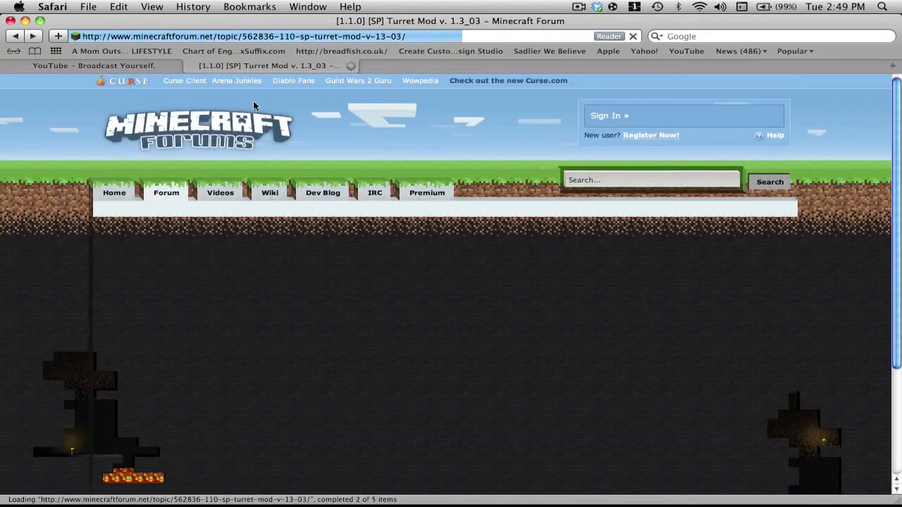
- Browse the Turret Mod post's Downloads section, then bring up the Spaces overview with F8
scroll(250, 274, down, 20)
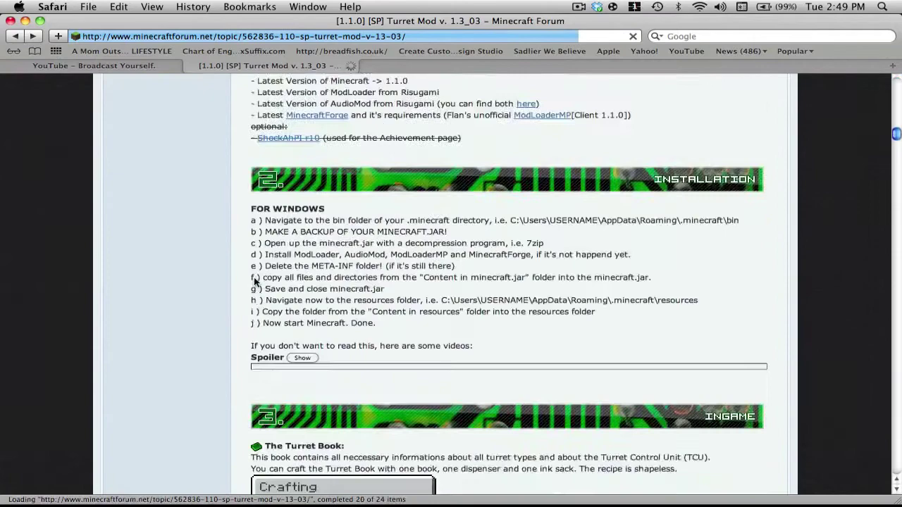
scroll(255, 281, up, 10)
scroll(262, 284, down, 7)
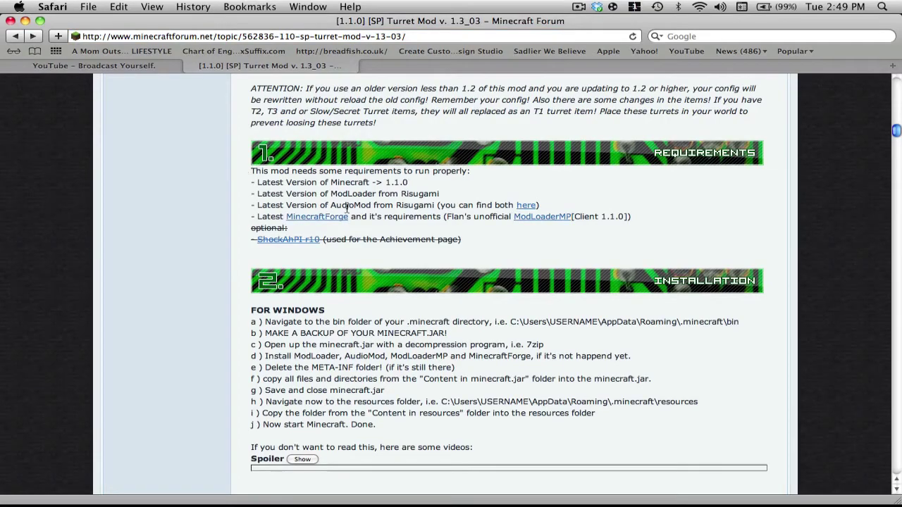
scroll(364, 176, down, 20)
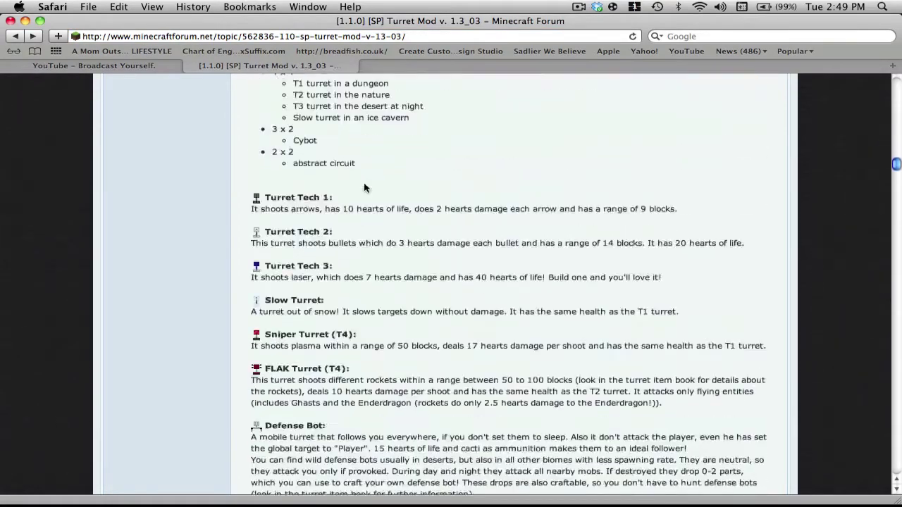
scroll(364, 187, down, 20)
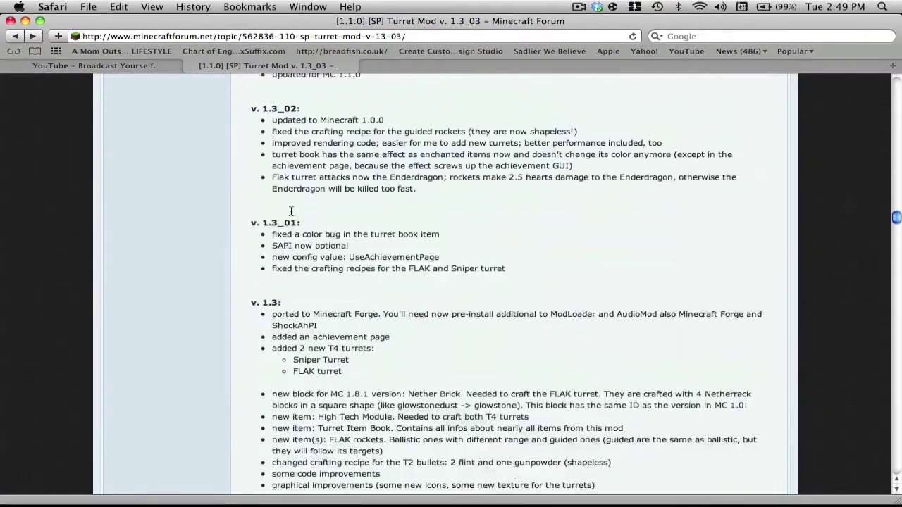
scroll(292, 209, down, 2)
scroll(453, 275, up, 6)
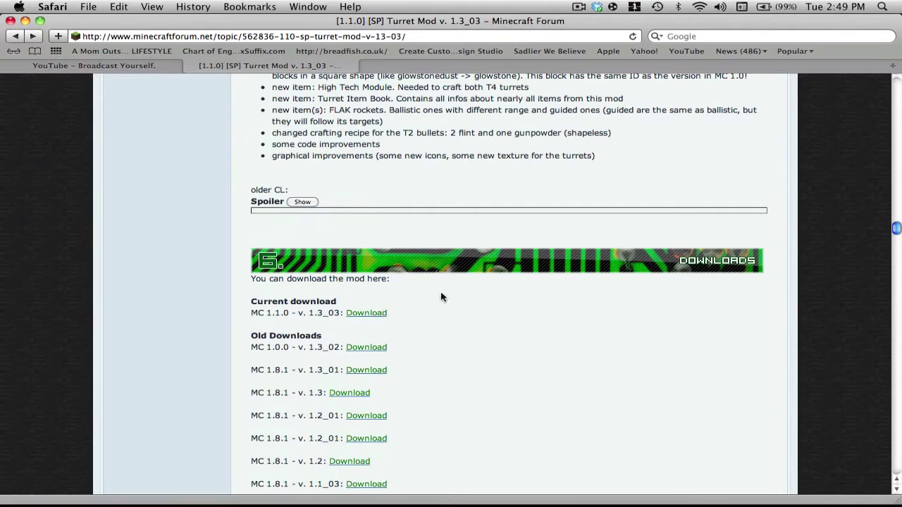
scroll(633, 278, up, 10)
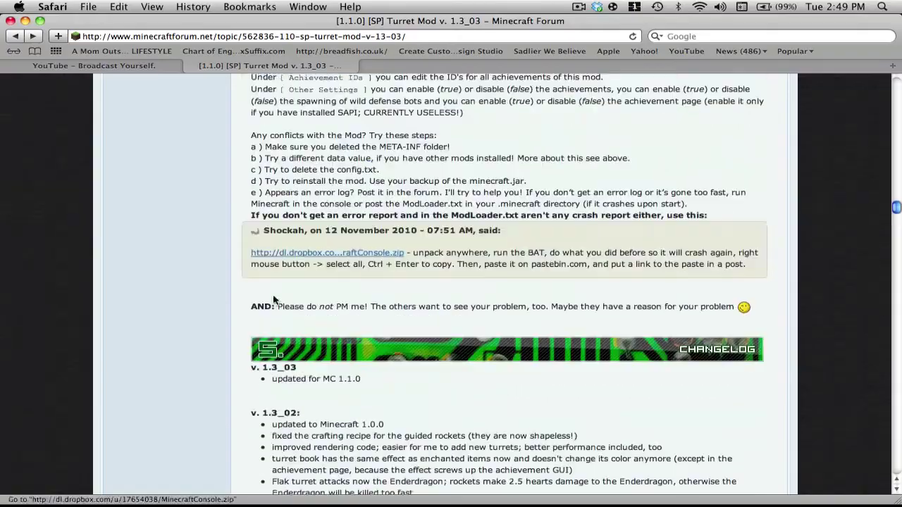
key(F8)
- Switch to the desktop with the Downloads list and open a Finder home folder window
click(678, 80)
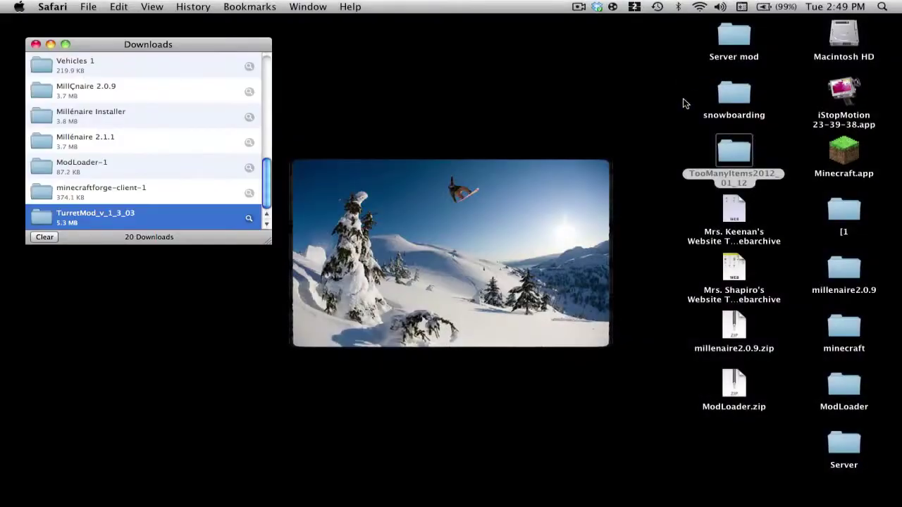
mouse_move(131, 501)
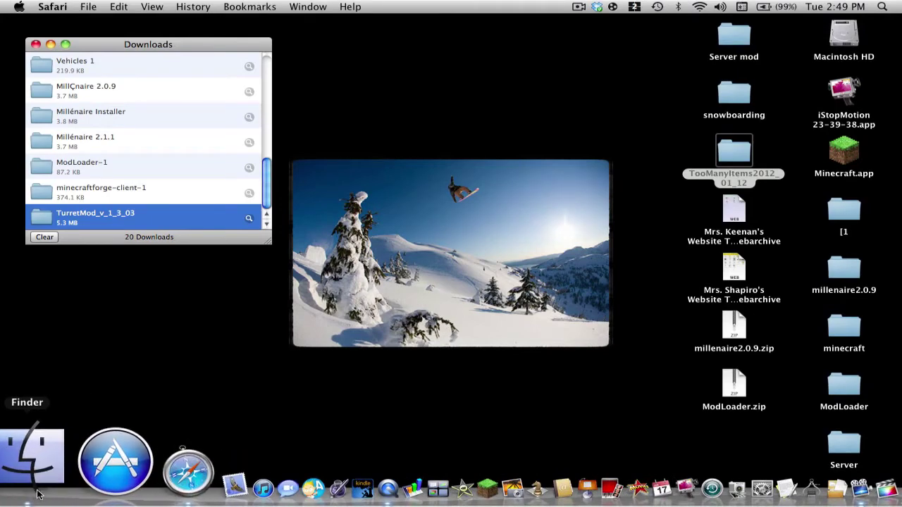
click(38, 494)
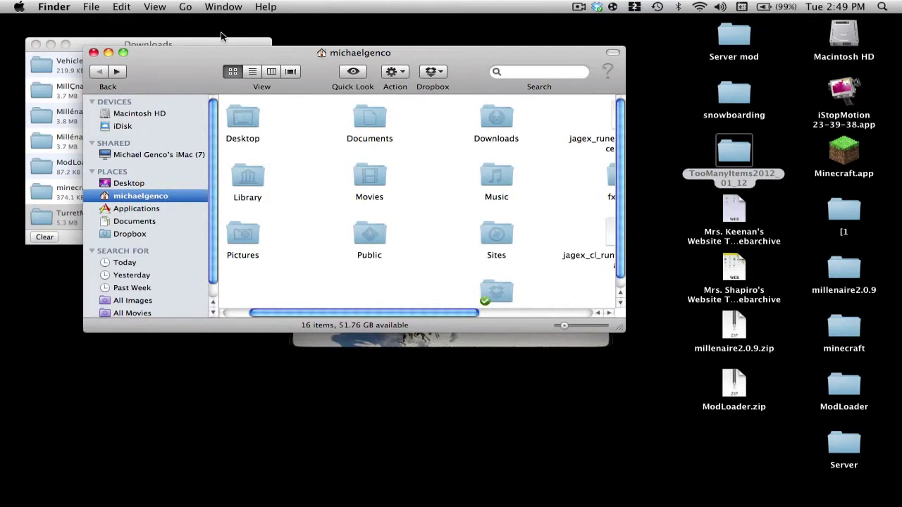
drag(220, 68, 185, 69)
- Navigate through Library, Application Support and minecraft into the bin folder
double_click(210, 176)
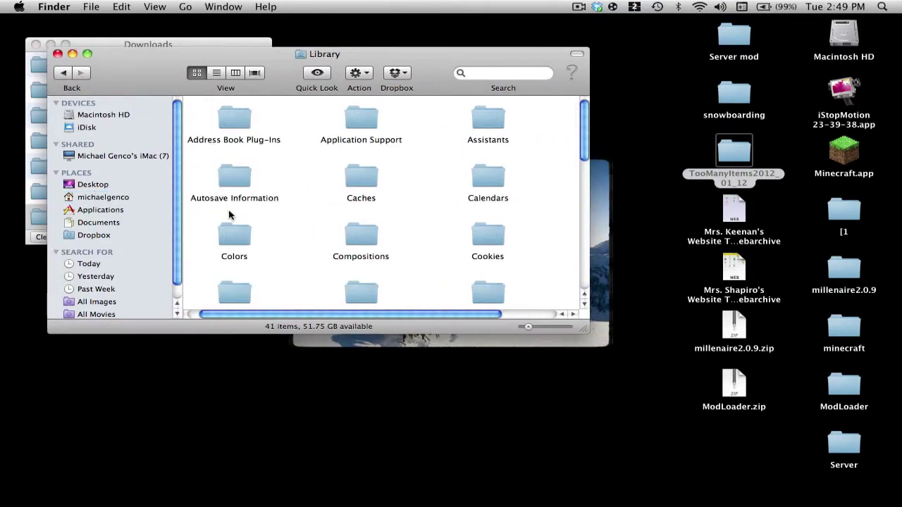
double_click(360, 120)
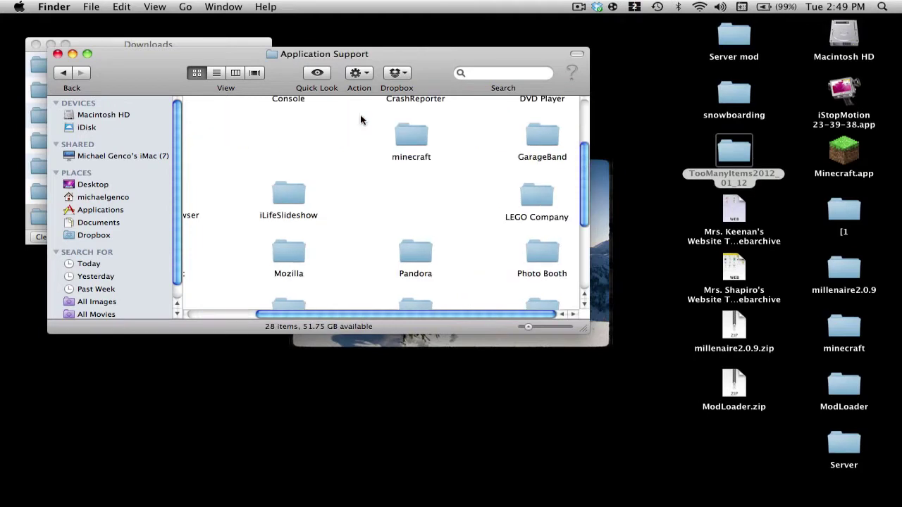
double_click(412, 141)
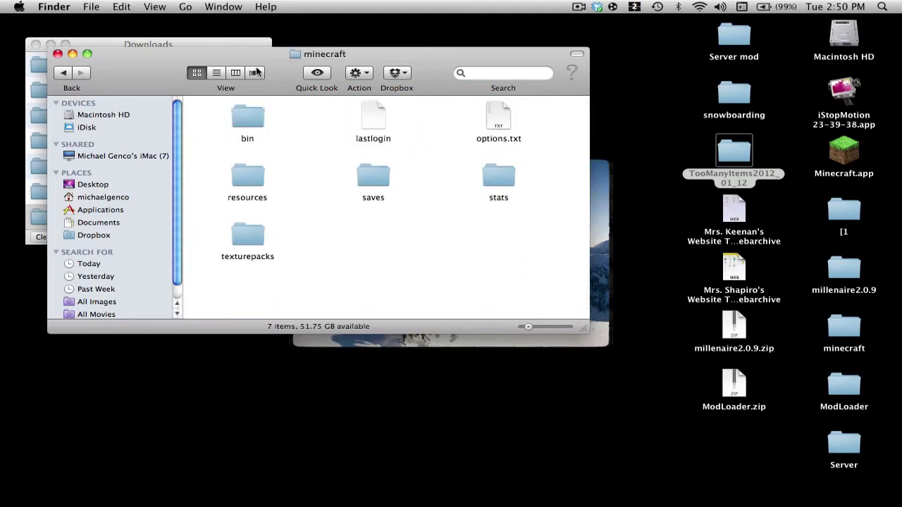
drag(270, 64, 435, 92)
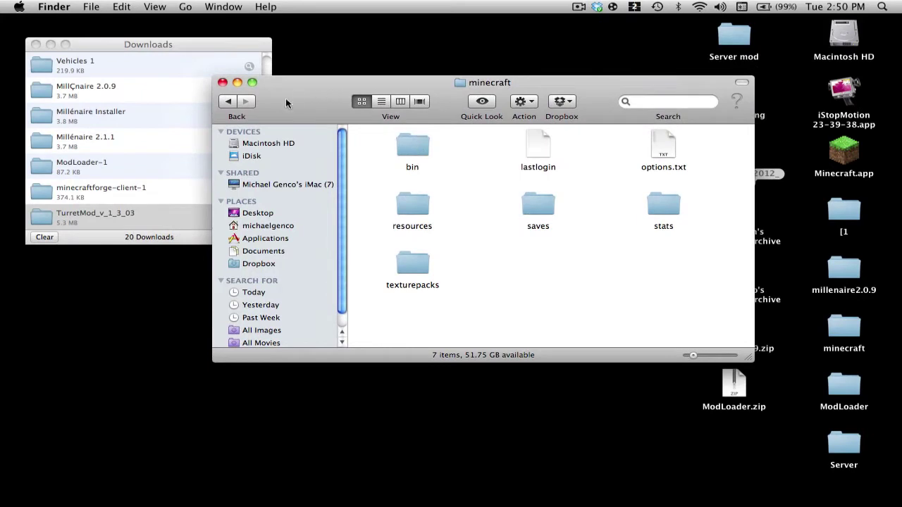
key(super+bracketleft)
drag(577, 164, 863, 479)
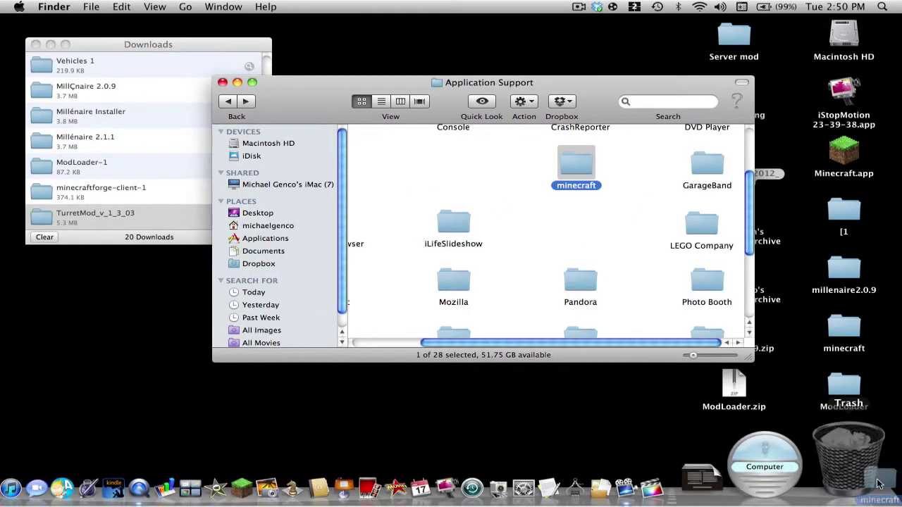
double_click(569, 164)
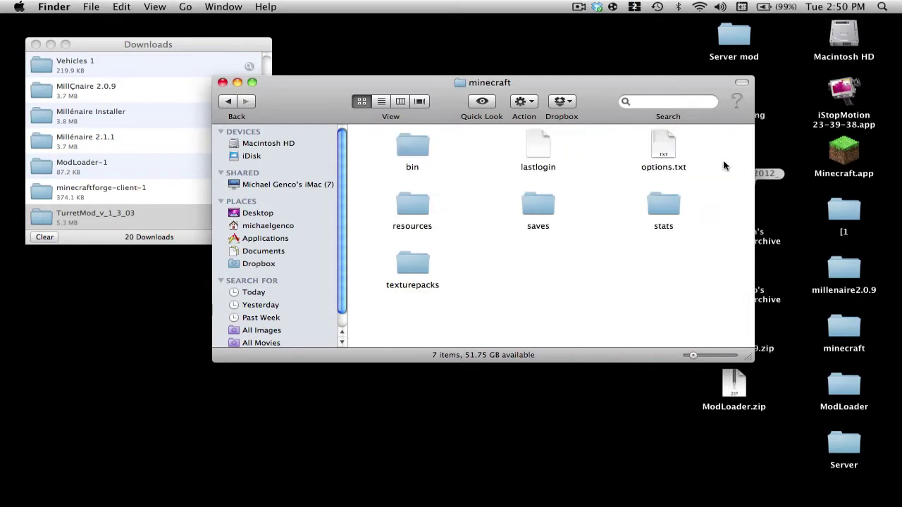
double_click(413, 148)
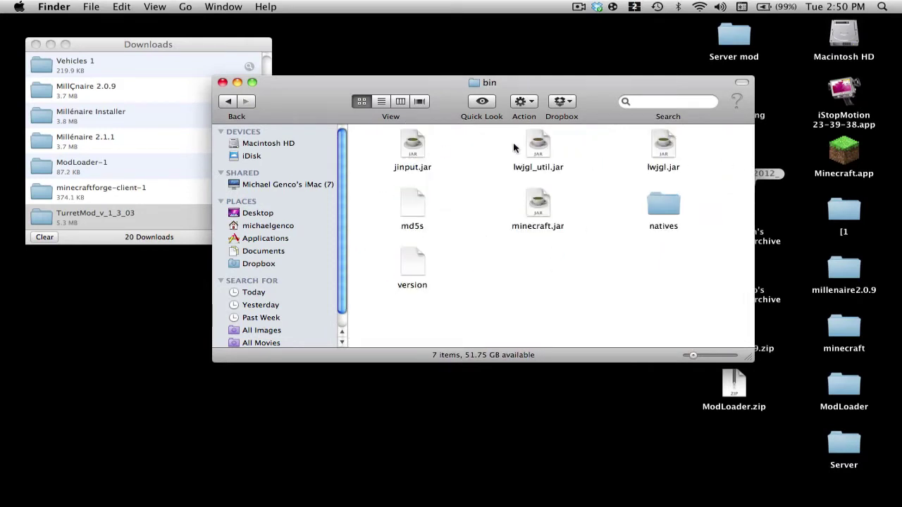
- Unpack minecraft.jar with Archive Utility and move the original jar to the Trash
right_click(548, 221)
mouse_move(556, 219)
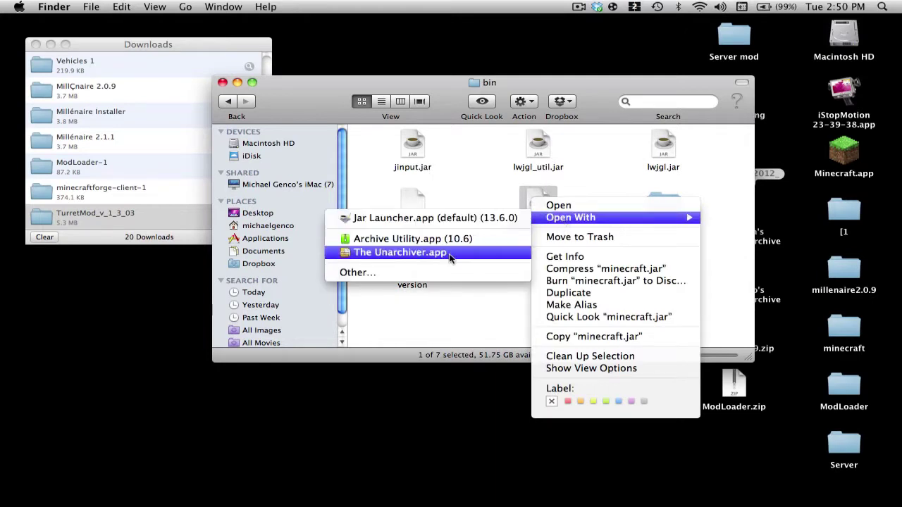
click(406, 242)
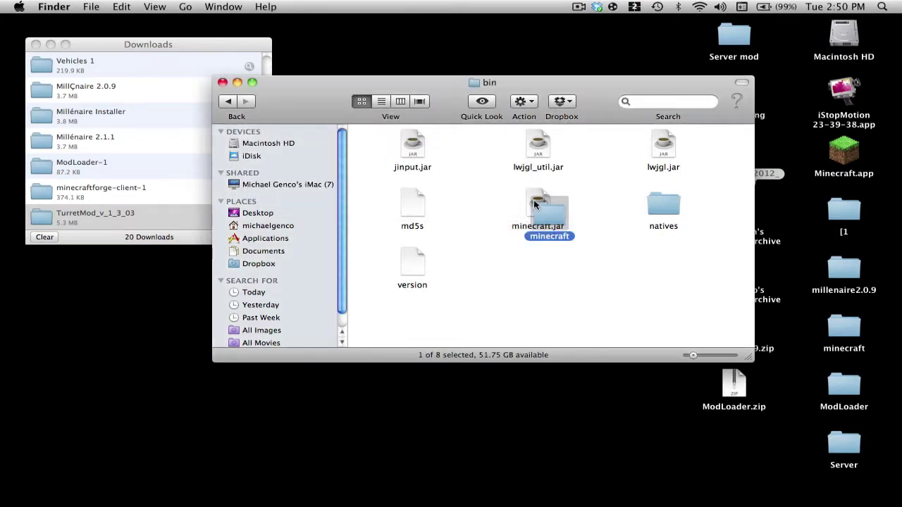
drag(532, 200, 863, 477)
- Rename the extracted folder to minecraft.jar, confirm adding the extension, and open it
click(558, 235)
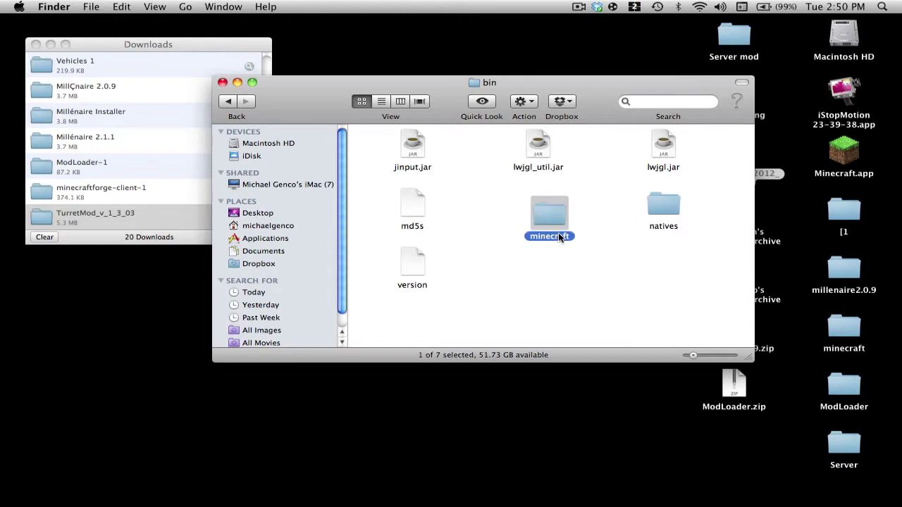
click(559, 234)
key(Right)
text(.jar)
key(Return)
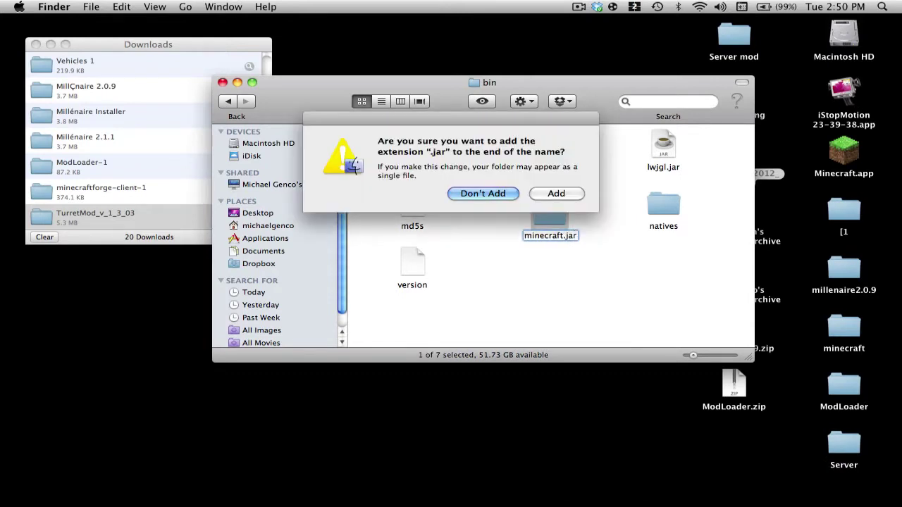
click(554, 194)
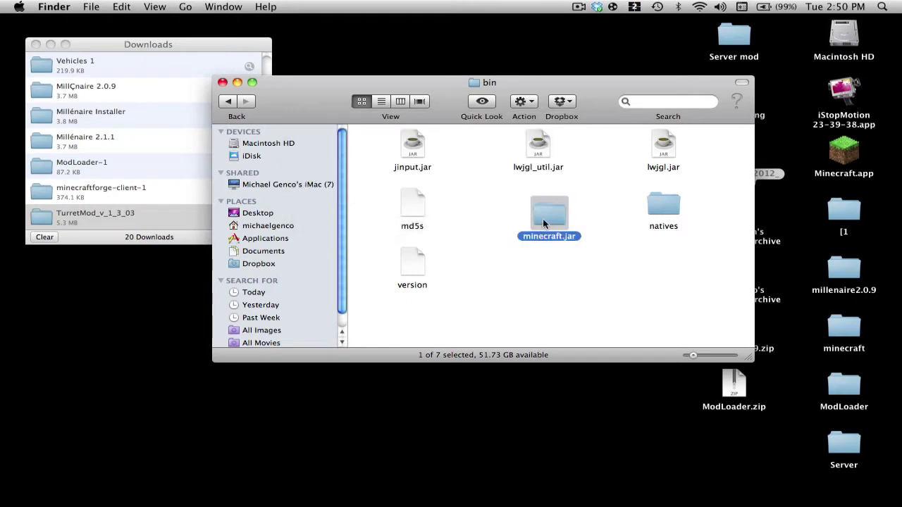
double_click(545, 219)
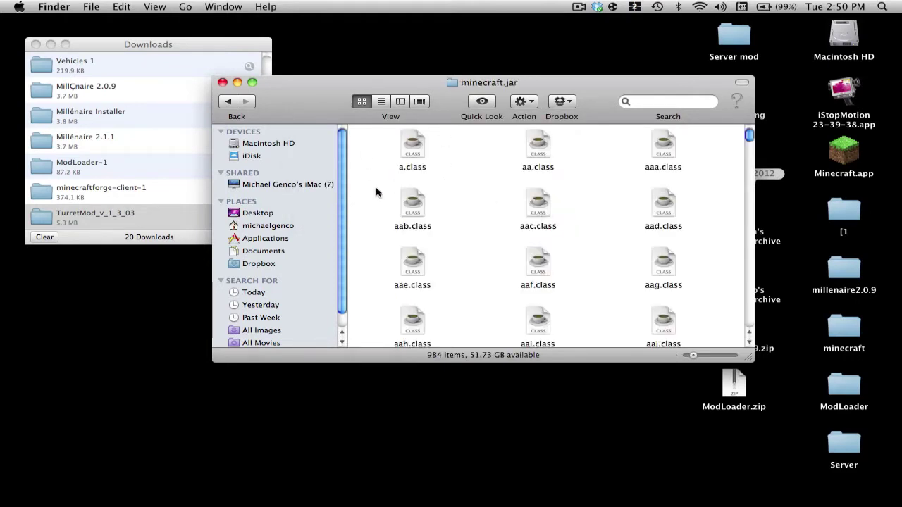
- Open the ModLoader-1 download folder and copy all 15 of its class files
drag(220, 48, 247, 89)
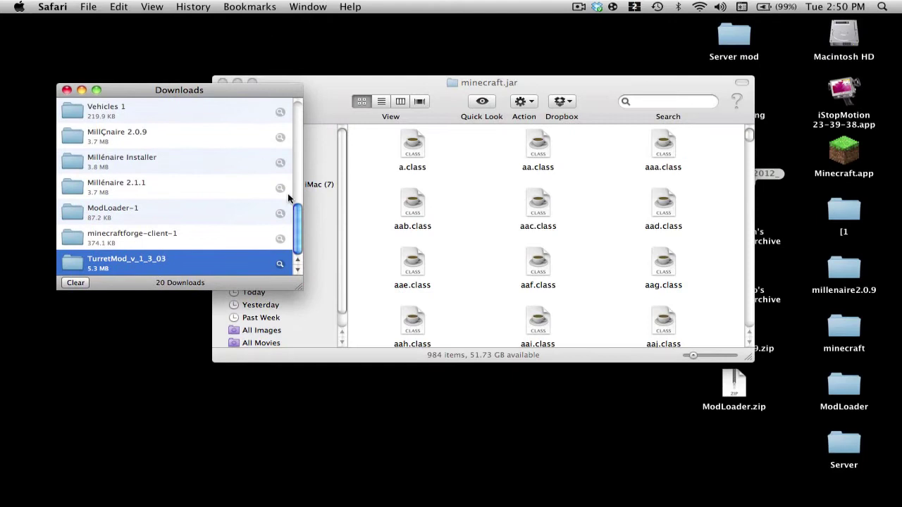
scroll(215, 202, up, 5)
scroll(215, 202, up, 6)
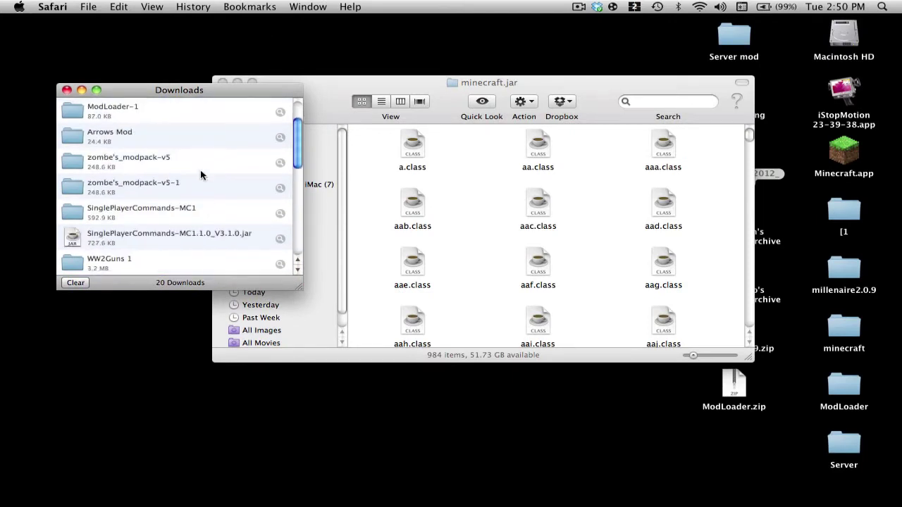
double_click(157, 129)
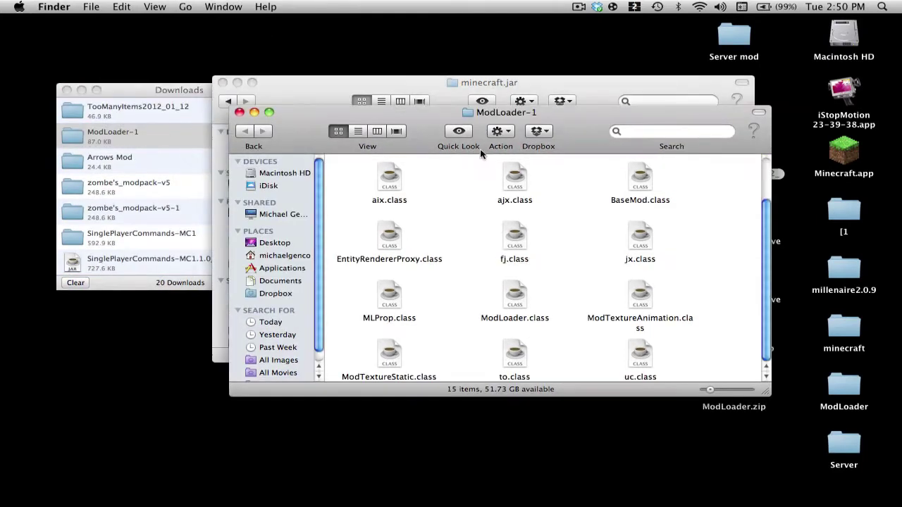
drag(437, 122, 195, 140)
scroll(194, 226, up, 2)
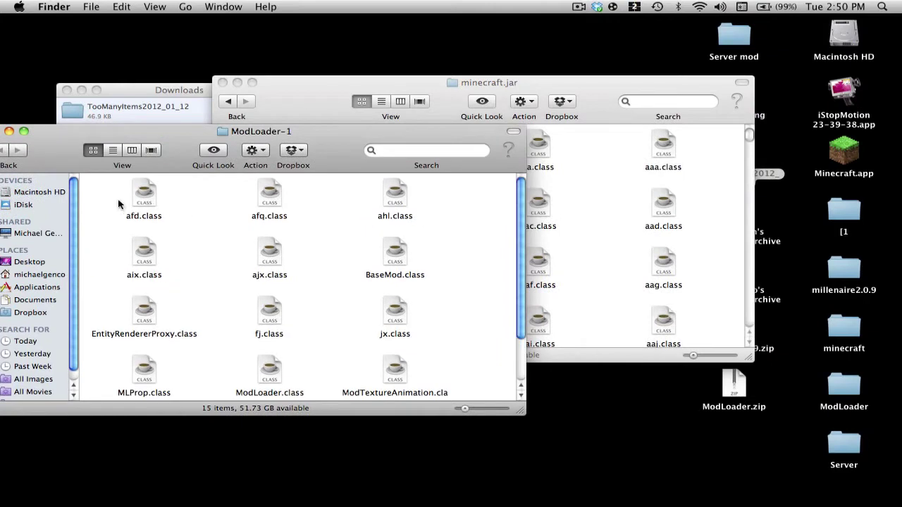
drag(118, 204, 469, 501)
scroll(396, 352, up, 2)
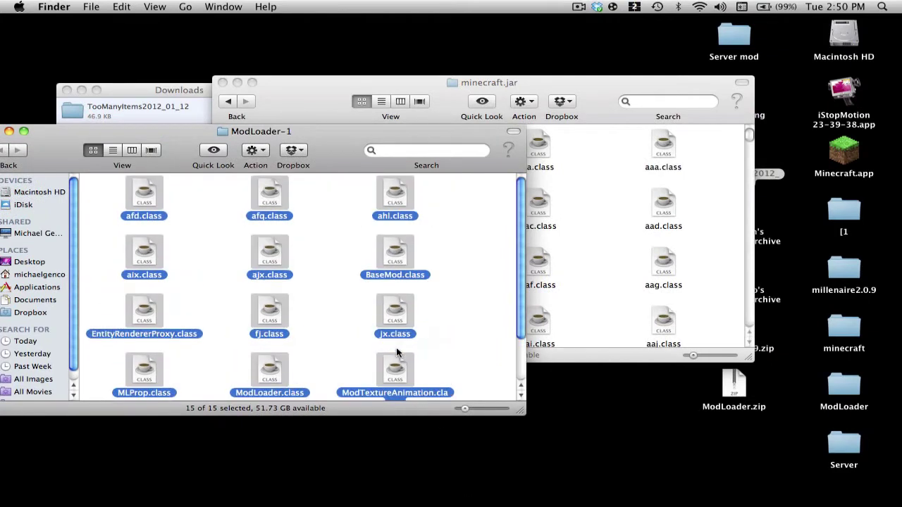
scroll(397, 353, down, 1)
right_click(393, 326)
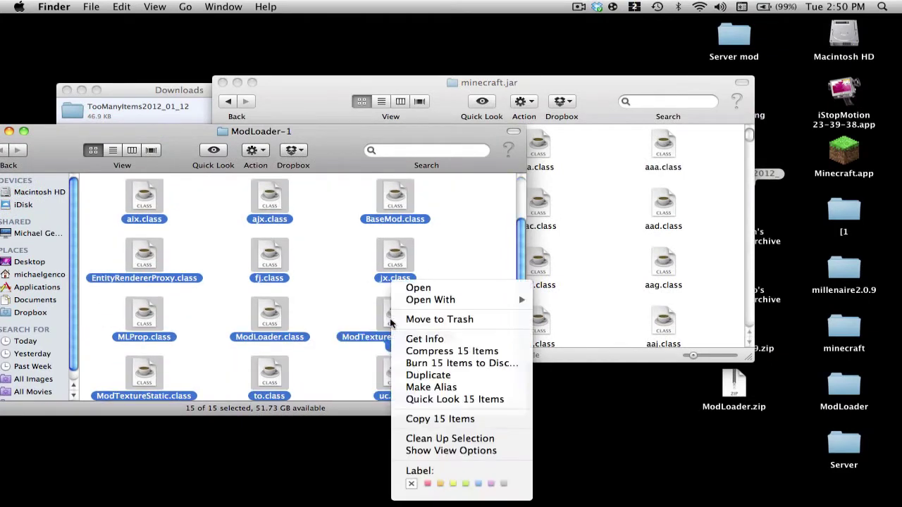
click(428, 421)
- Paste the ModLoader files into minecraft.jar, replacing all duplicates, and close ModLoader-1
click(583, 242)
right_click(579, 296)
click(599, 343)
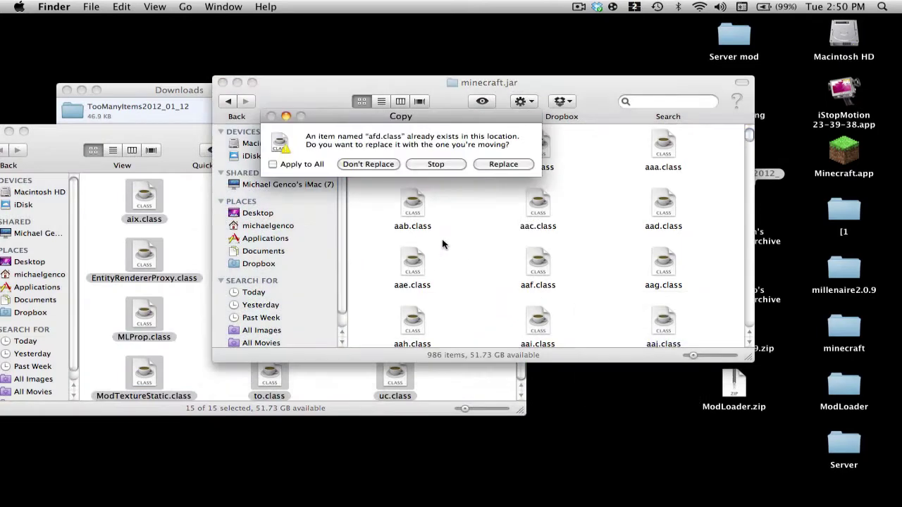
click(301, 164)
click(510, 163)
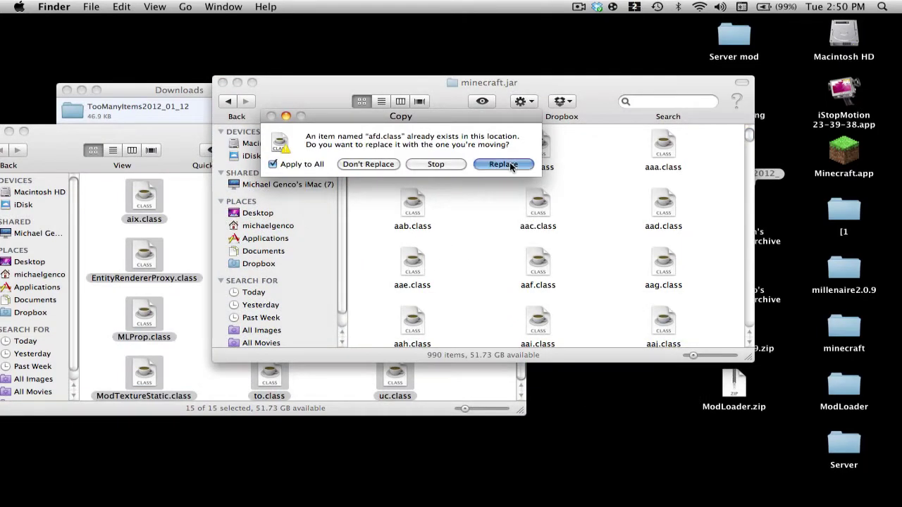
drag(133, 144, 277, 167)
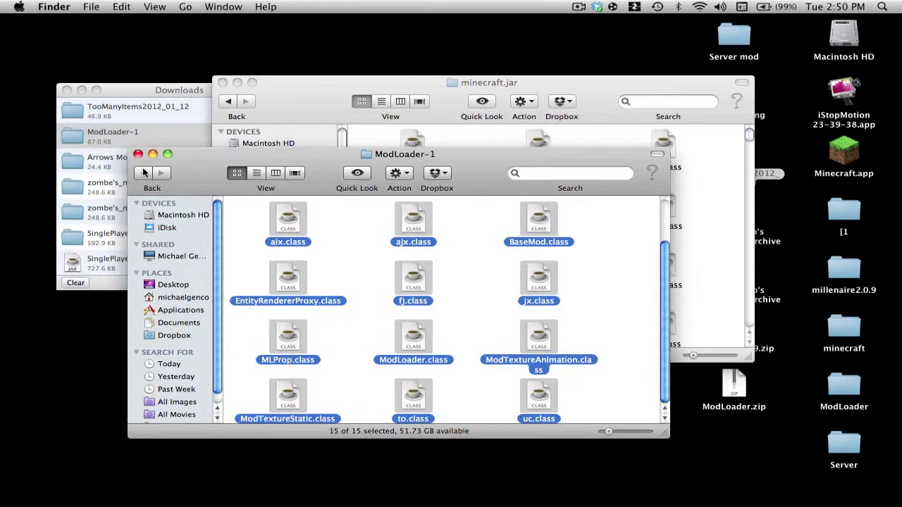
click(139, 155)
- Arrange the minecraft.jar folder's contents by kind
right_click(437, 202)
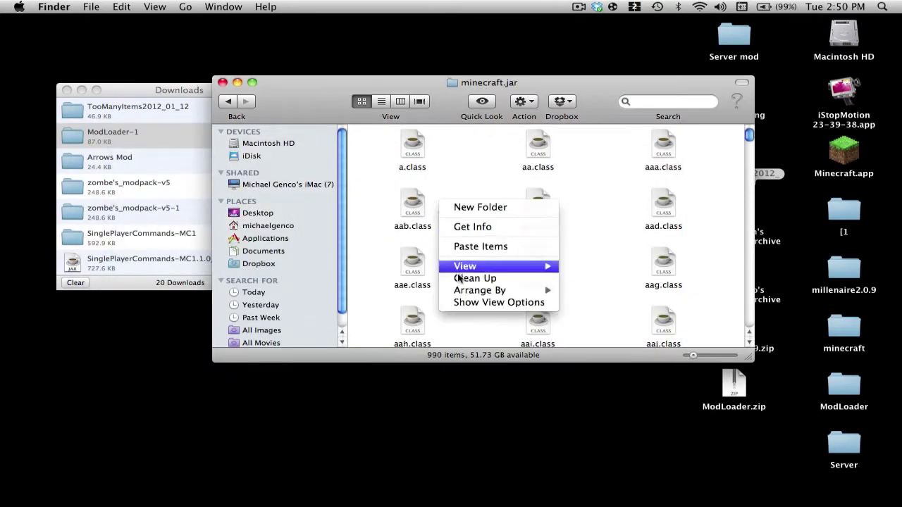
mouse_move(498, 292)
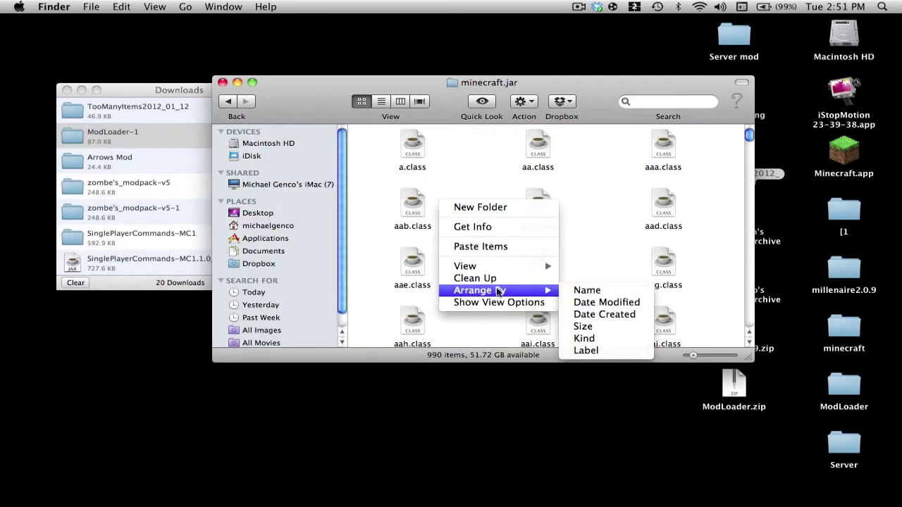
click(578, 347)
right_click(497, 246)
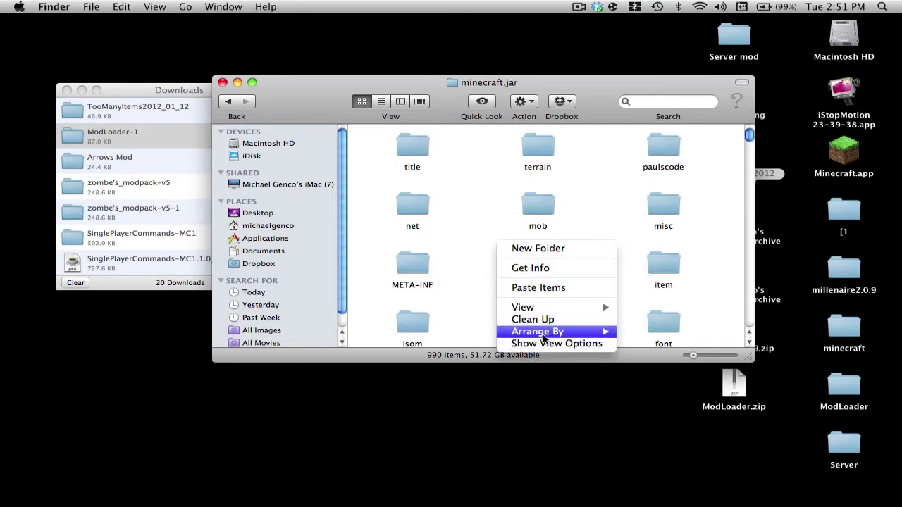
mouse_move(547, 334)
click(637, 380)
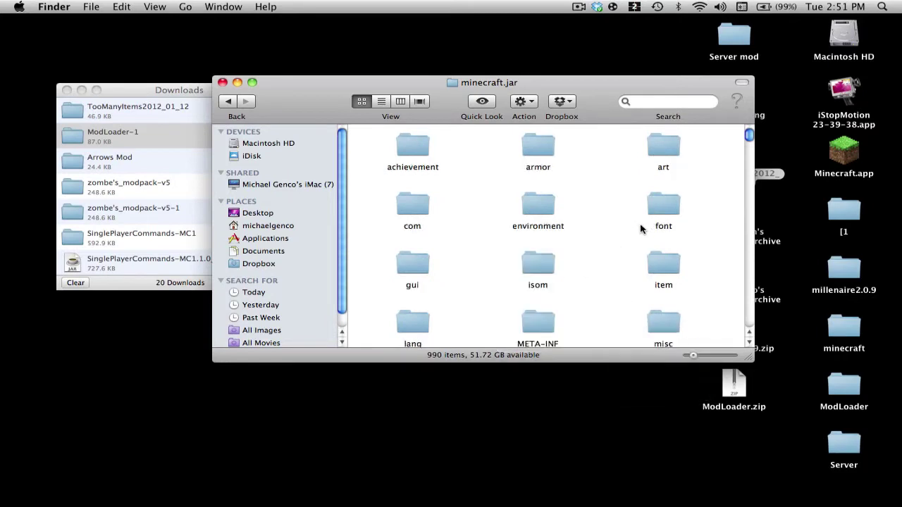
click(92, 212)
scroll(138, 206, down, 5)
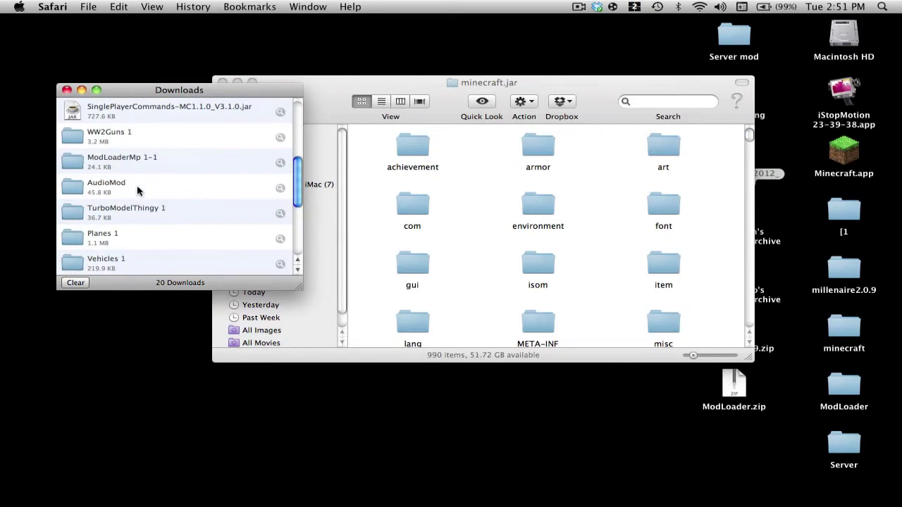
- Open the ModLoaderMp 1-1 download folder and copy its nine class files
click(168, 161)
double_click(169, 162)
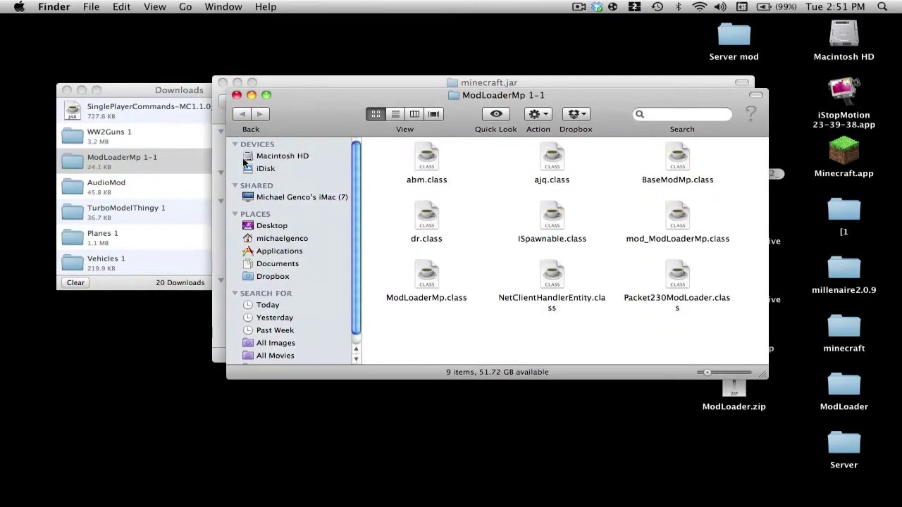
drag(398, 153, 749, 358)
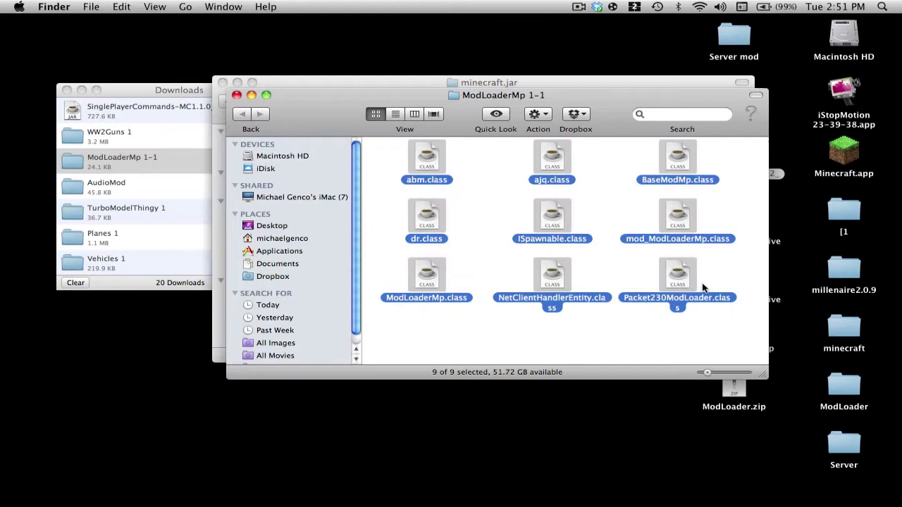
right_click(671, 270)
click(723, 414)
- Paste the nine ModLoaderMp files into minecraft.jar, replacing all duplicates
click(237, 95)
right_click(455, 221)
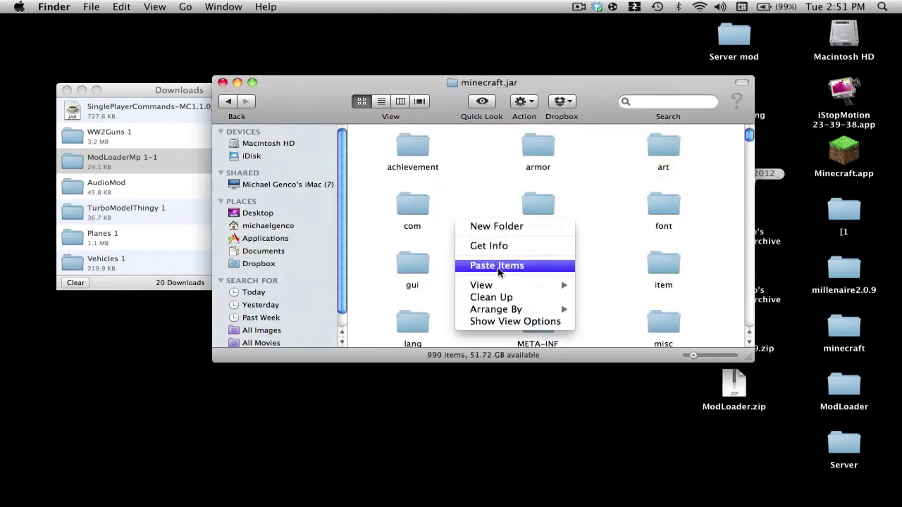
click(494, 270)
click(294, 164)
click(487, 169)
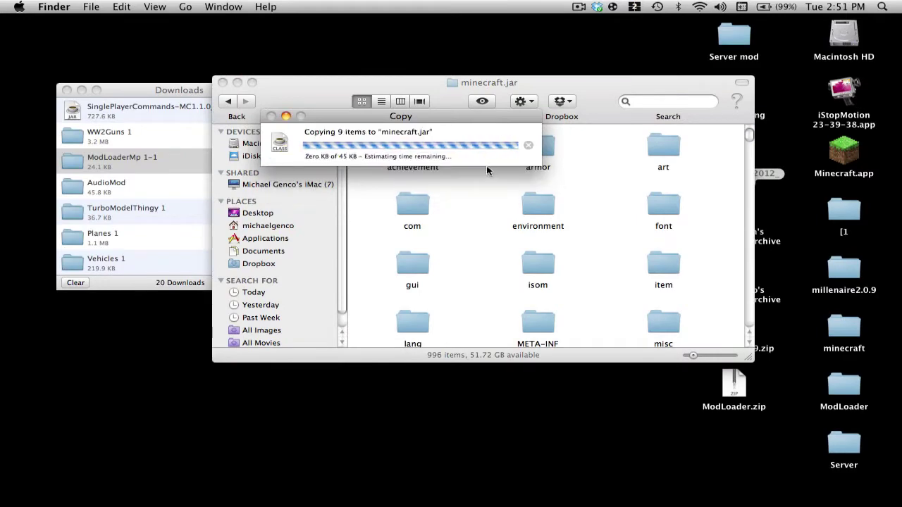
click(91, 186)
- Open the AudioMod download and browse into minecraft.jar's paulscode/sound/codecs folder
double_click(90, 187)
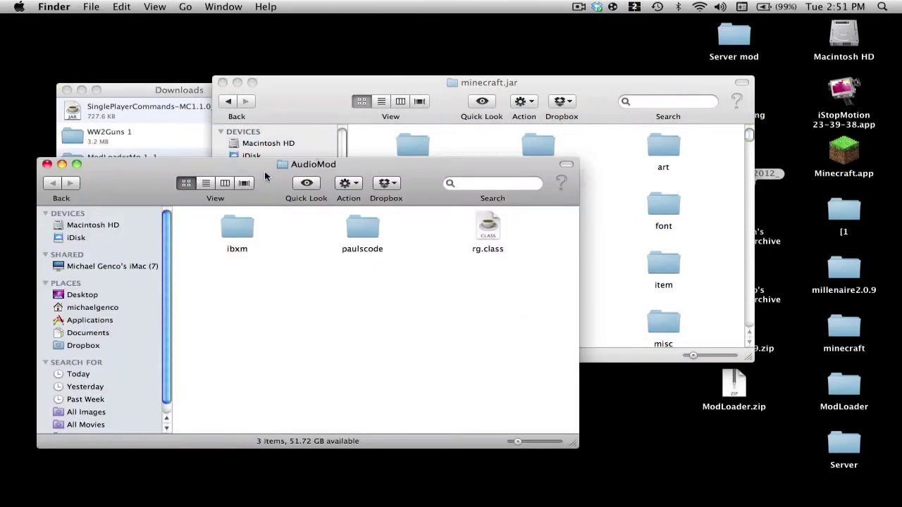
drag(215, 175, 217, 234)
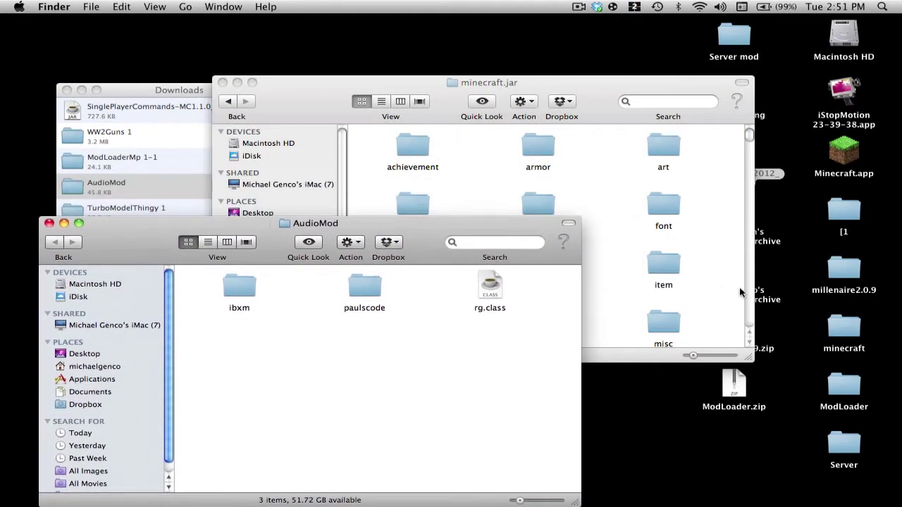
click(608, 238)
scroll(601, 234, down, 5)
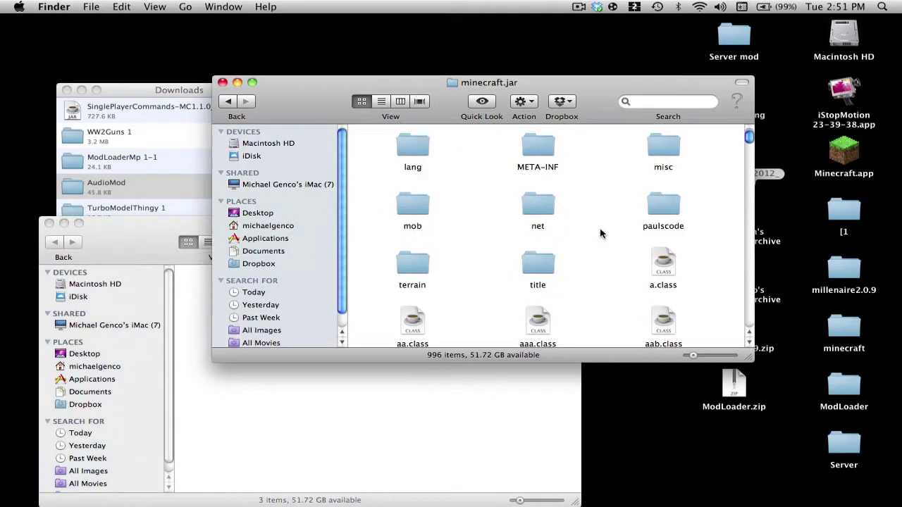
double_click(665, 209)
click(352, 411)
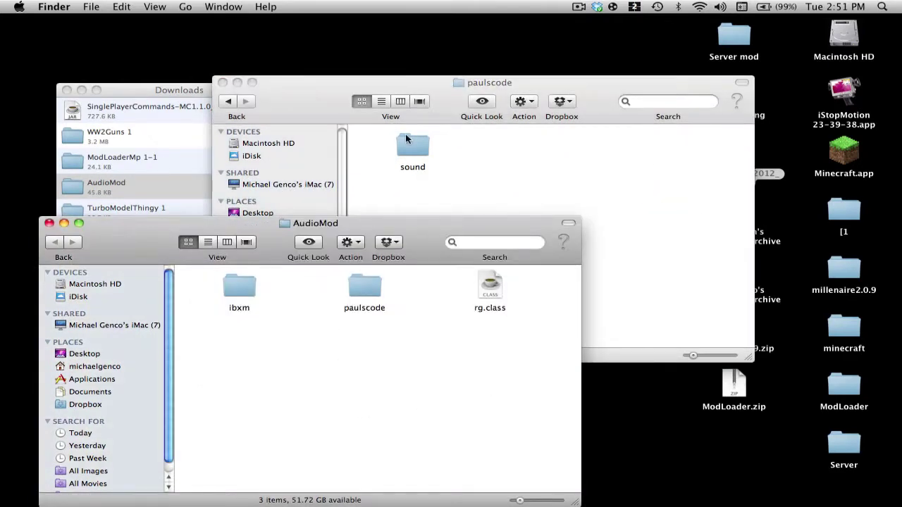
double_click(408, 141)
double_click(535, 139)
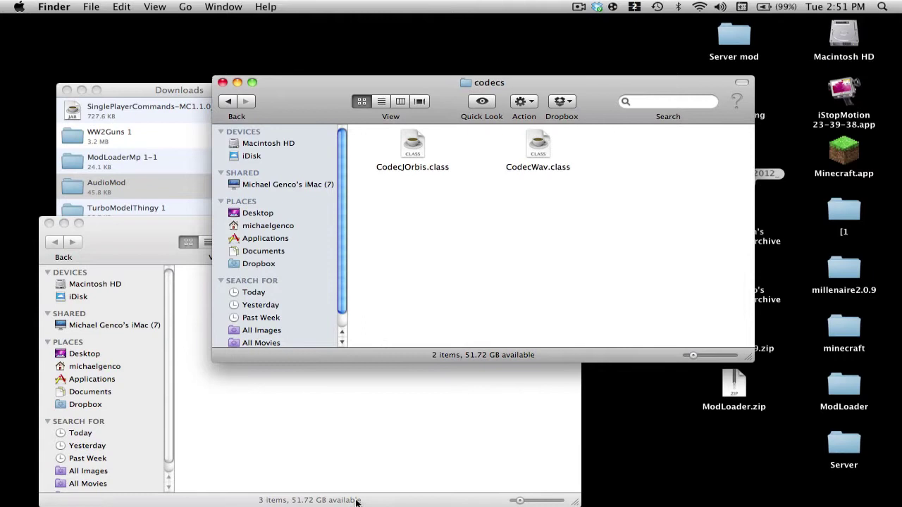
- In AudioMod, open paulscode/sound/codecs and copy CodecIBXM.class
click(344, 465)
drag(311, 227, 340, 202)
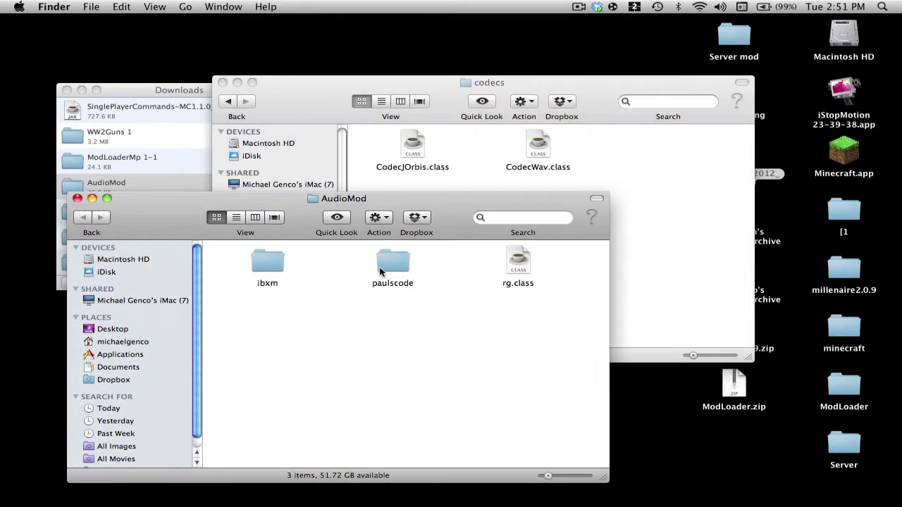
double_click(380, 265)
double_click(285, 258)
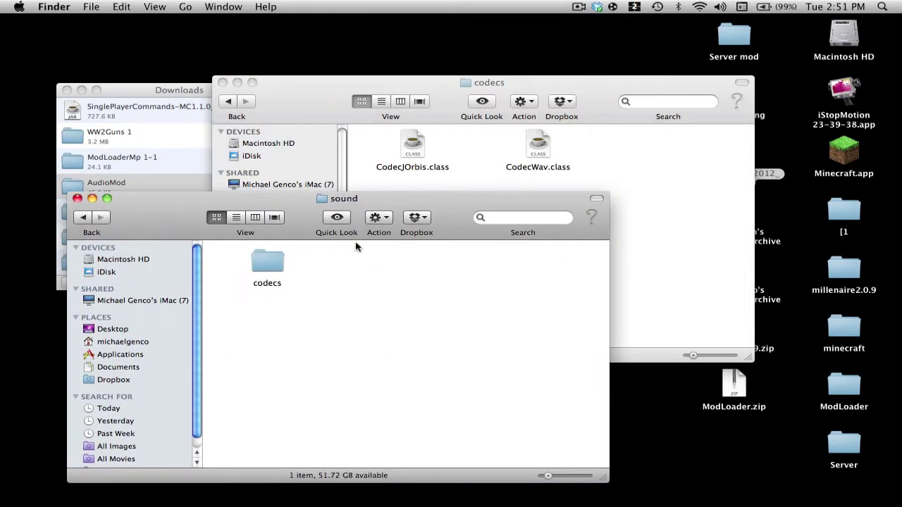
double_click(266, 268)
right_click(369, 260)
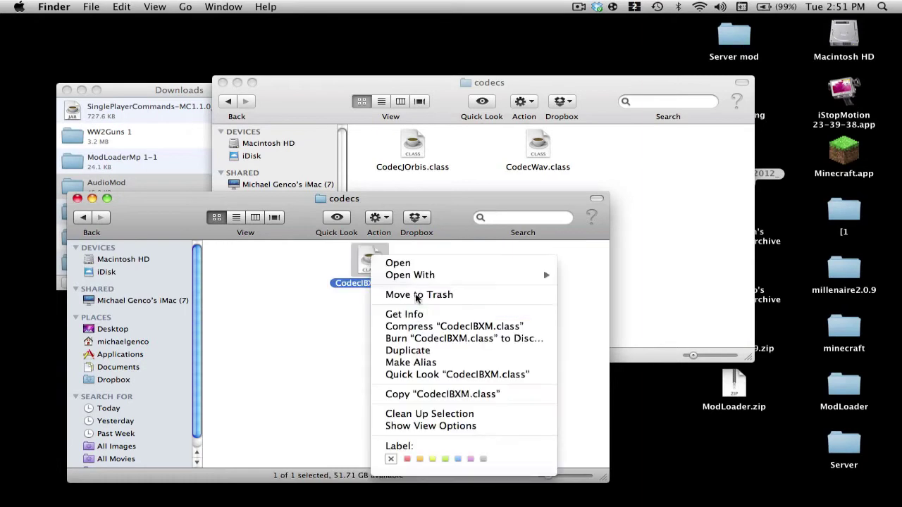
click(388, 394)
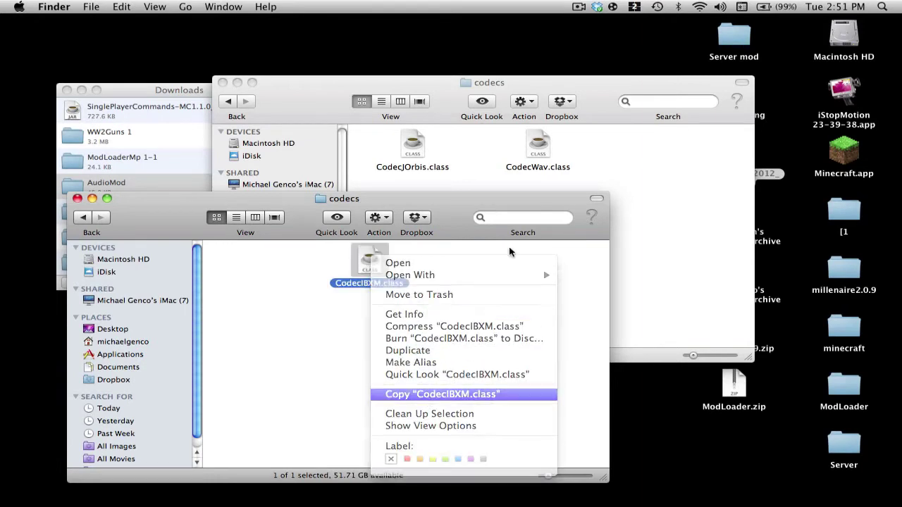
- Paste CodecIBXM.class into minecraft.jar's codecs folder and return both windows to their top level
right_click(603, 150)
click(644, 197)
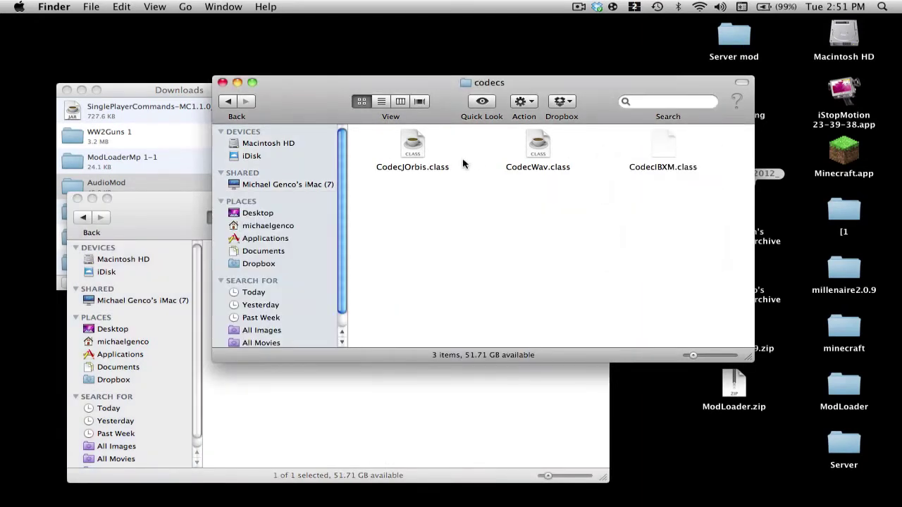
key(super+Up)
key(super+Up)
key(super+Up)
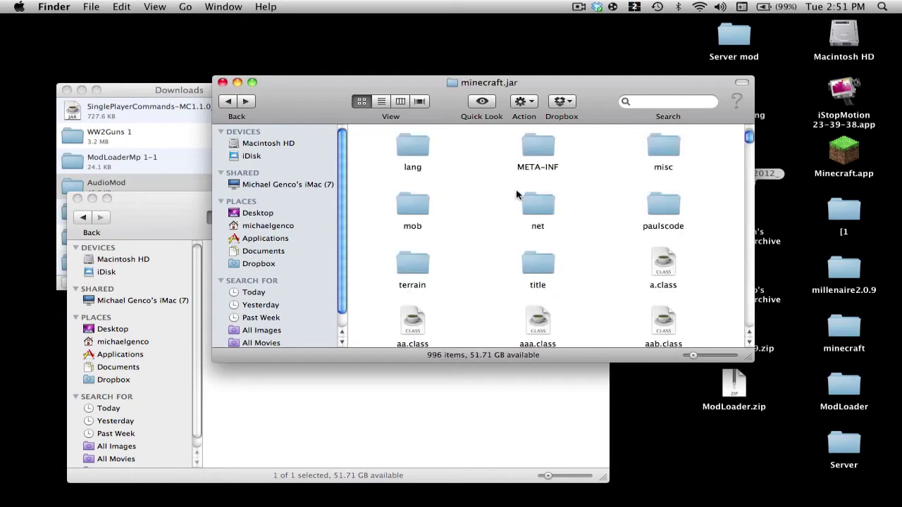
click(386, 394)
key(super+Up)
key(super+Up)
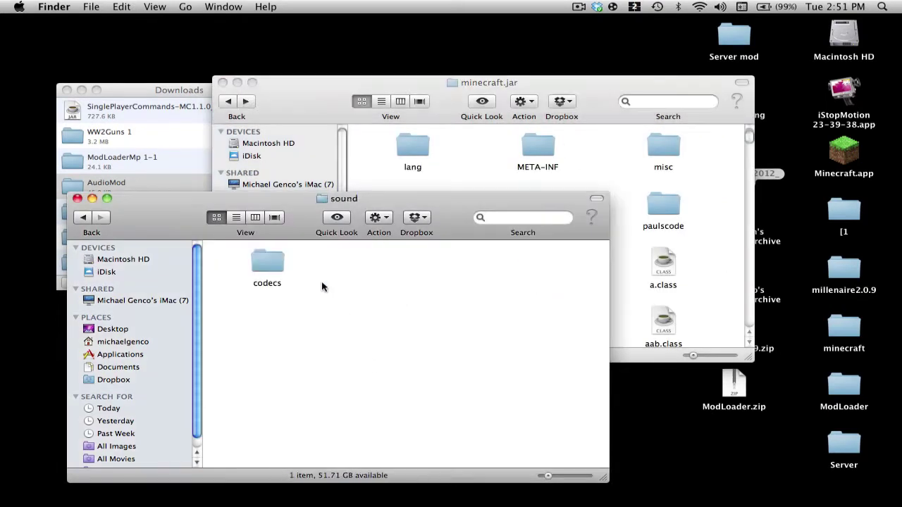
key(super+Up)
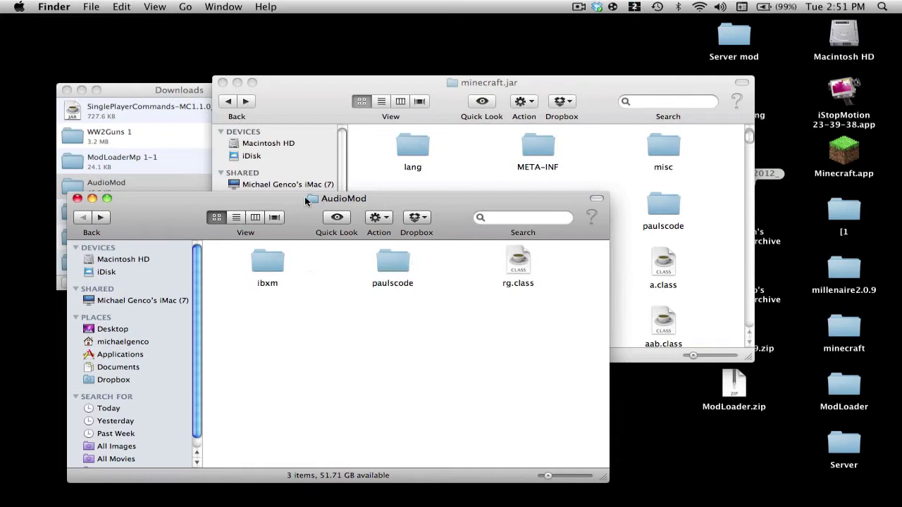
drag(305, 201, 297, 186)
- Copy AudioMod's ibxm folder and rg.class, leaving paulscode out of the selection
drag(226, 263, 536, 266)
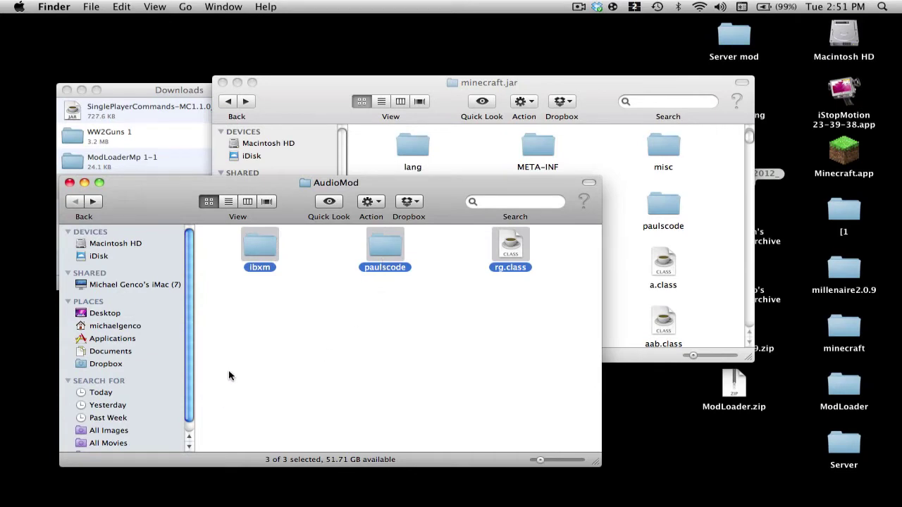
super+click(384, 252)
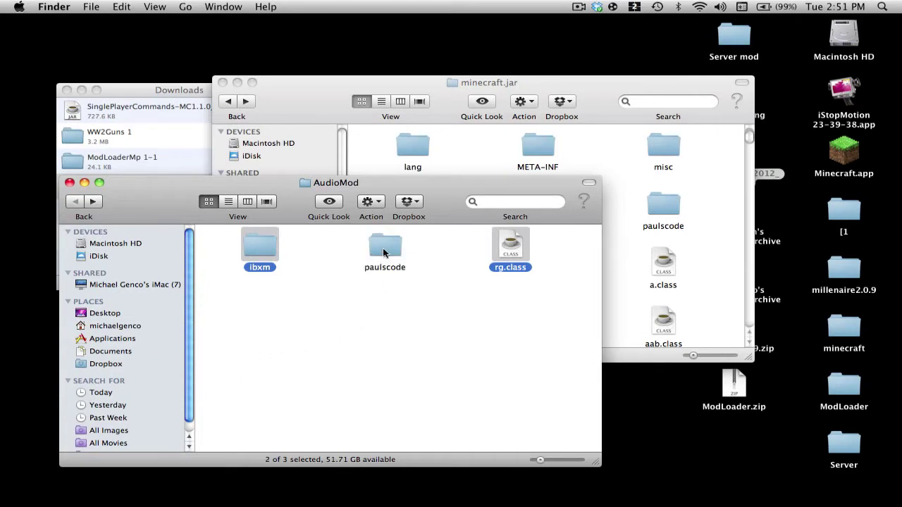
right_click(493, 245)
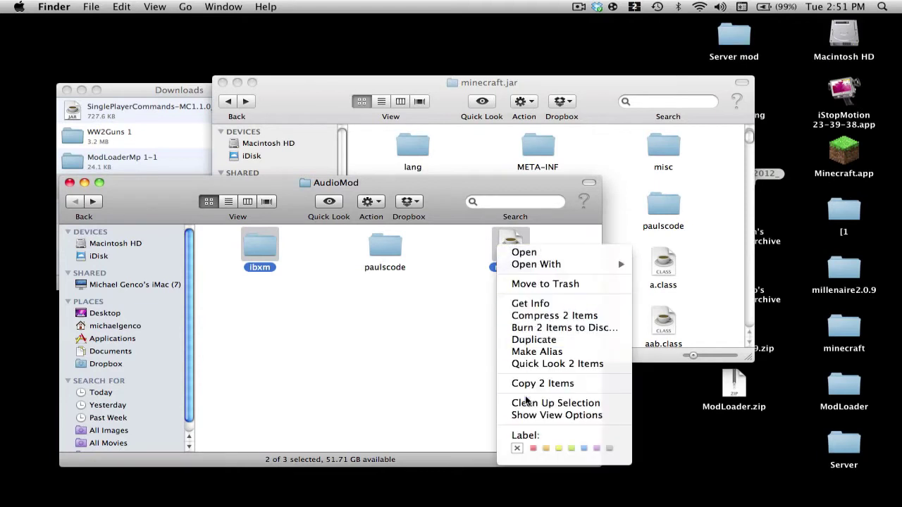
click(532, 389)
- Paste ibxm and rg.class into minecraft.jar, replacing the old rg.class, and close AudioMod
right_click(628, 227)
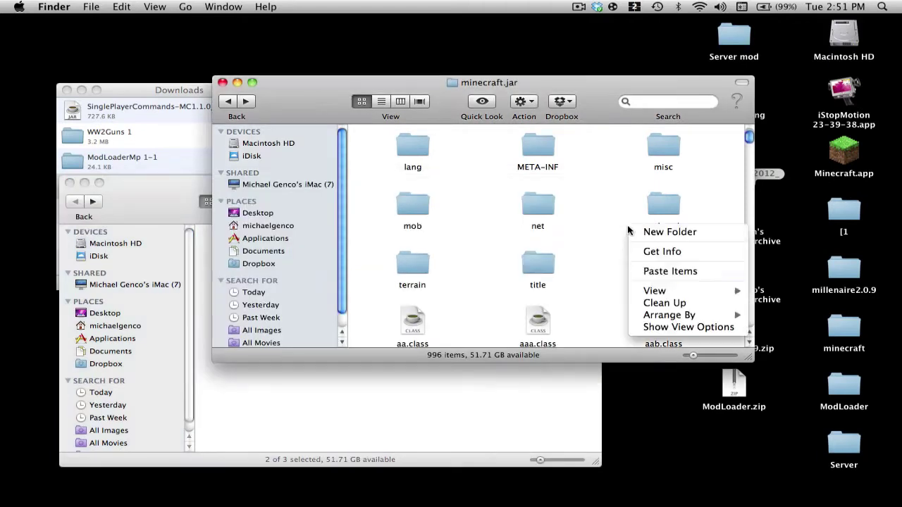
click(672, 272)
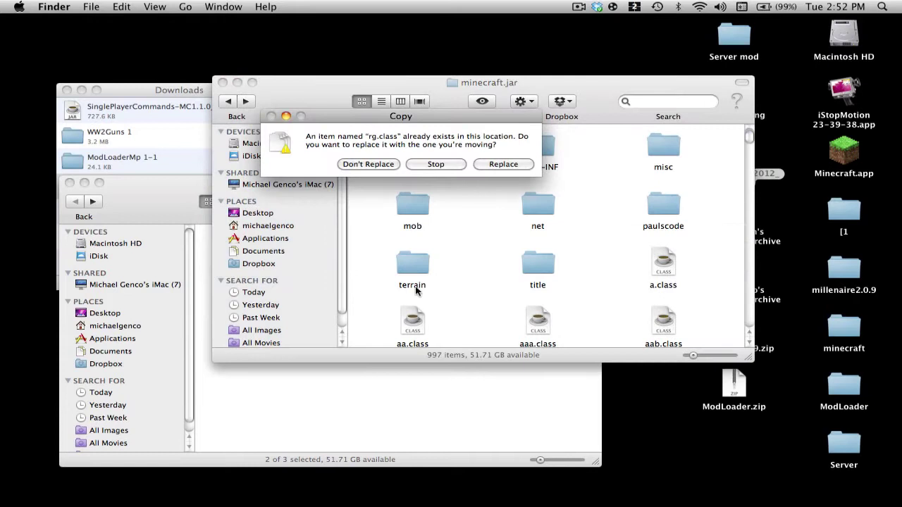
click(483, 162)
click(468, 410)
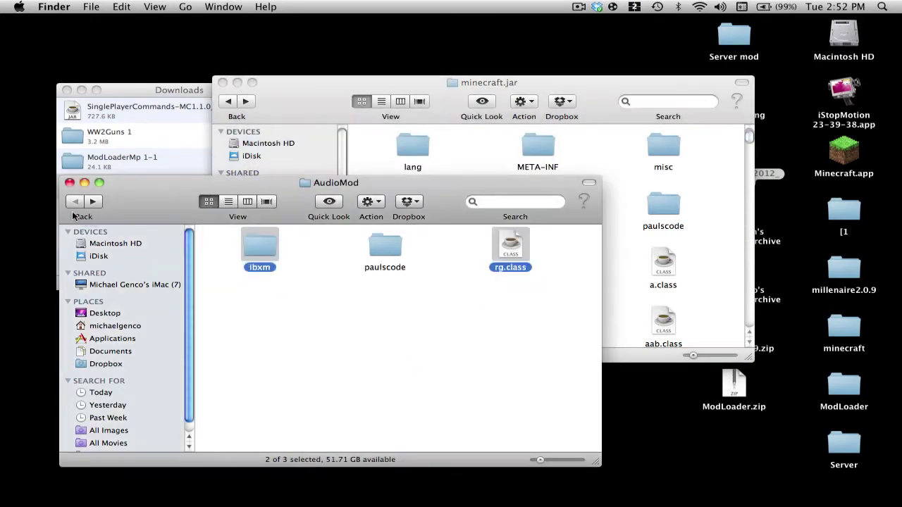
click(69, 183)
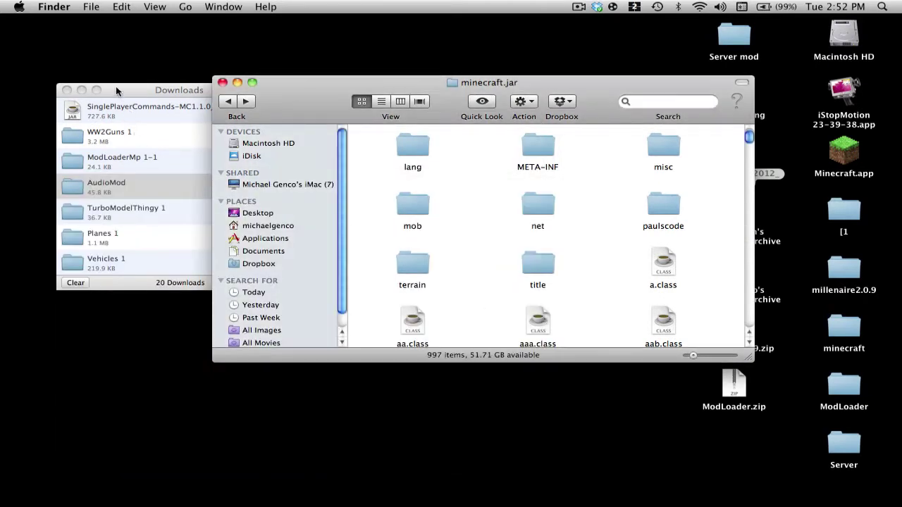
drag(116, 92, 84, 106)
scroll(114, 222, down, 5)
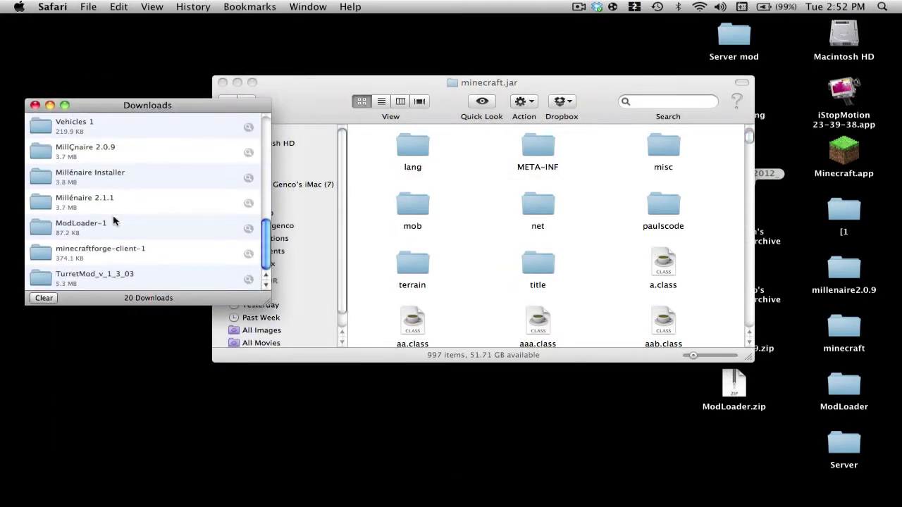
- Copy all 62 class files from the minecraftforge-client-1 download folder
double_click(109, 255)
scroll(416, 185, up, 15)
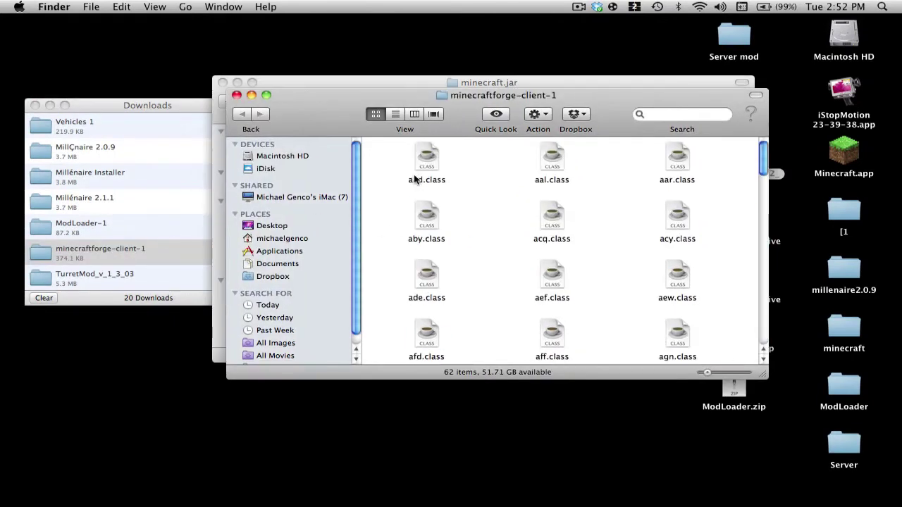
drag(414, 180, 694, 437)
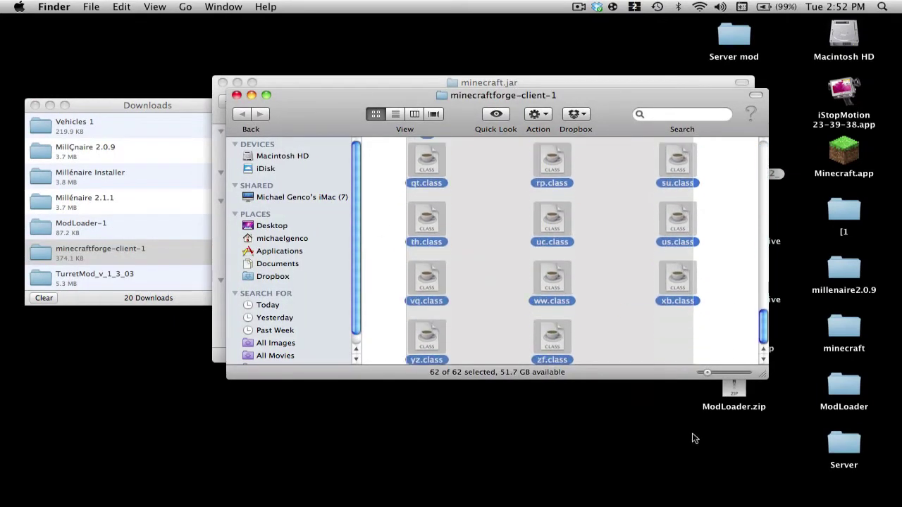
right_click(669, 278)
click(692, 410)
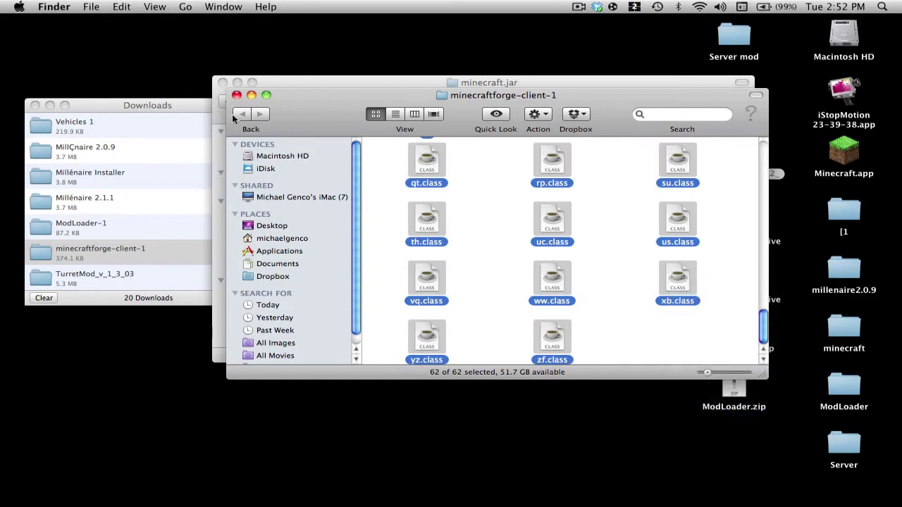
click(237, 97)
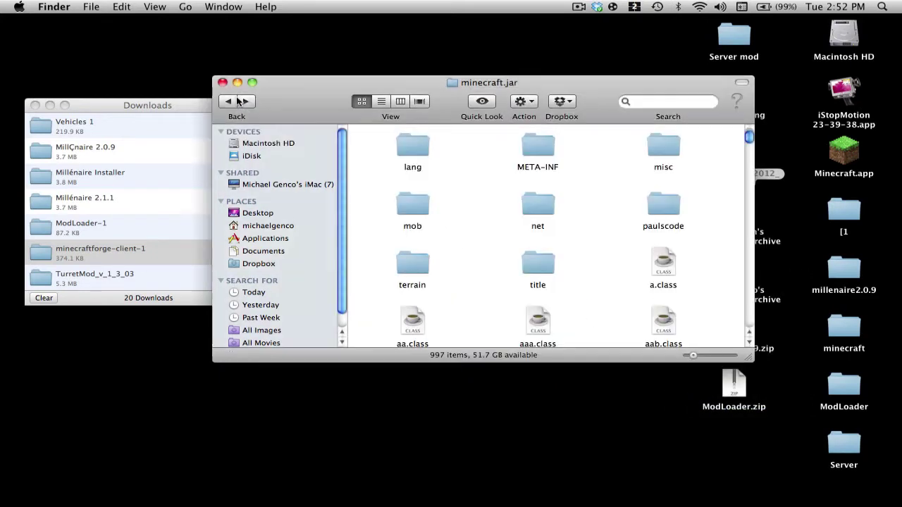
- Paste the Forge files into minecraft.jar, replacing conflicts, and trash the META-INF folder
right_click(487, 239)
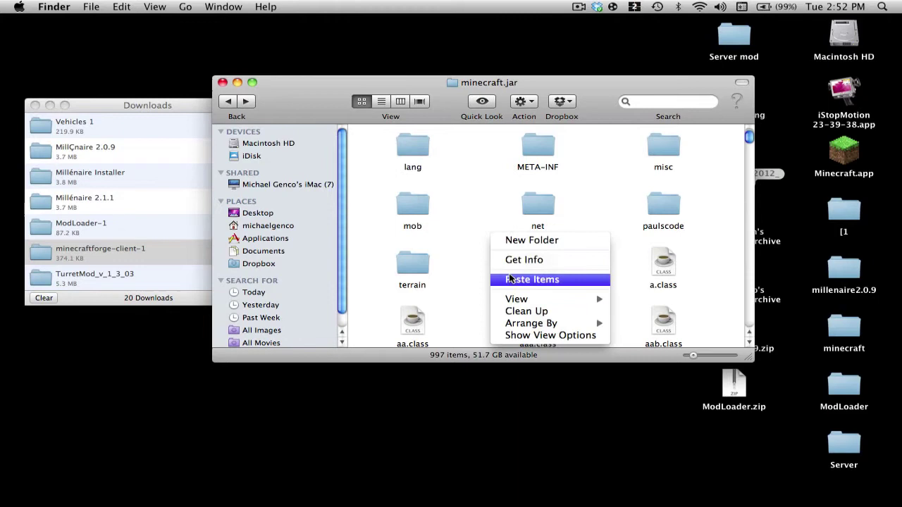
click(512, 280)
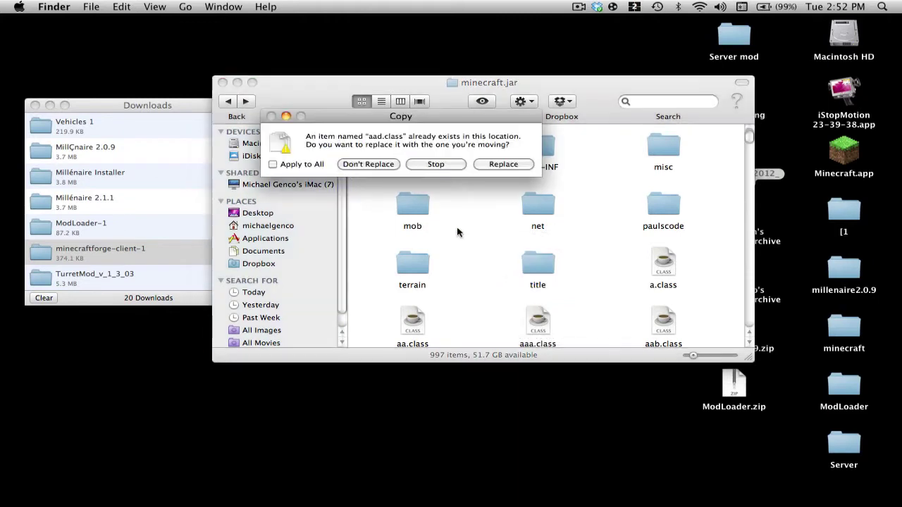
click(483, 165)
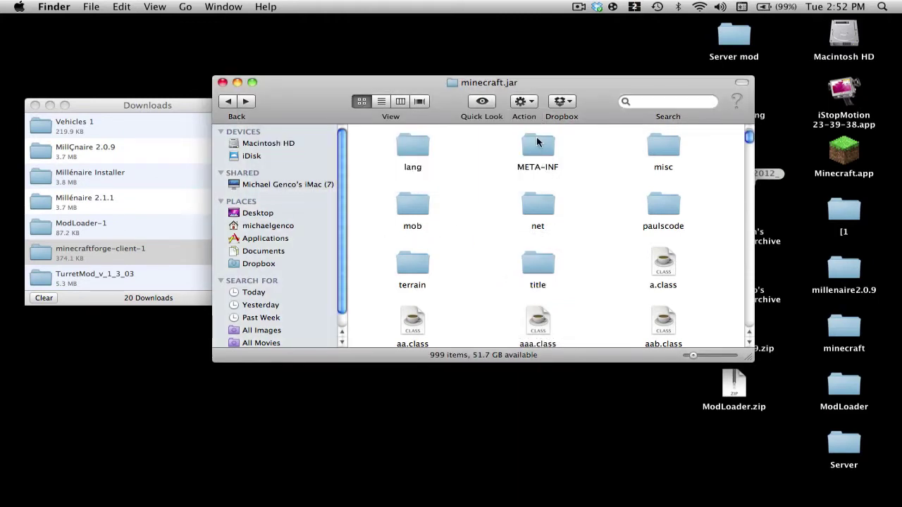
drag(530, 139, 865, 493)
- Open TurretMod_v_1_3_03's Content in minecraft.jar folder and copy all 61 files
double_click(105, 277)
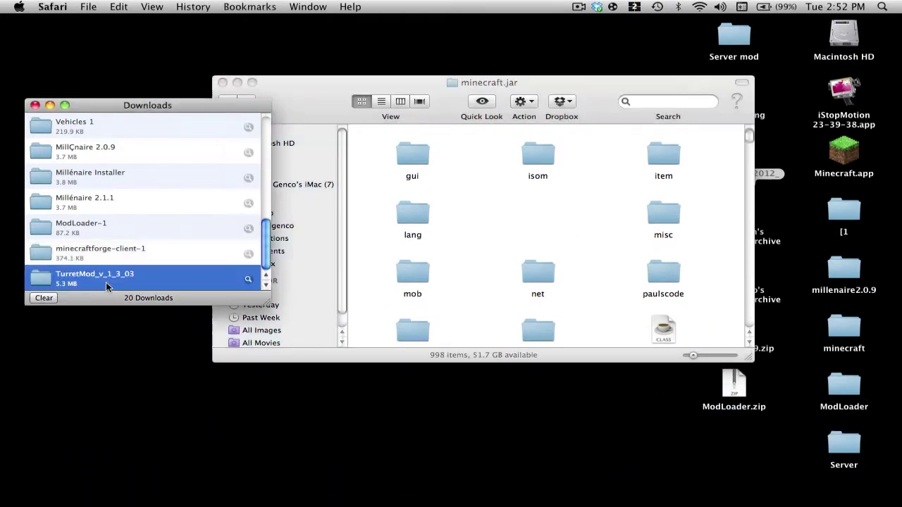
drag(225, 224, 191, 93)
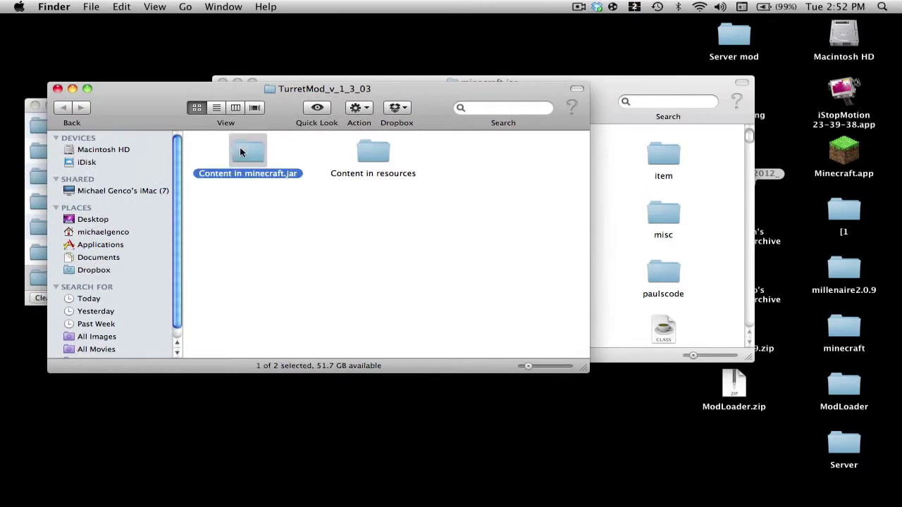
double_click(238, 151)
scroll(210, 228, up, 10)
drag(227, 153, 537, 467)
right_click(504, 265)
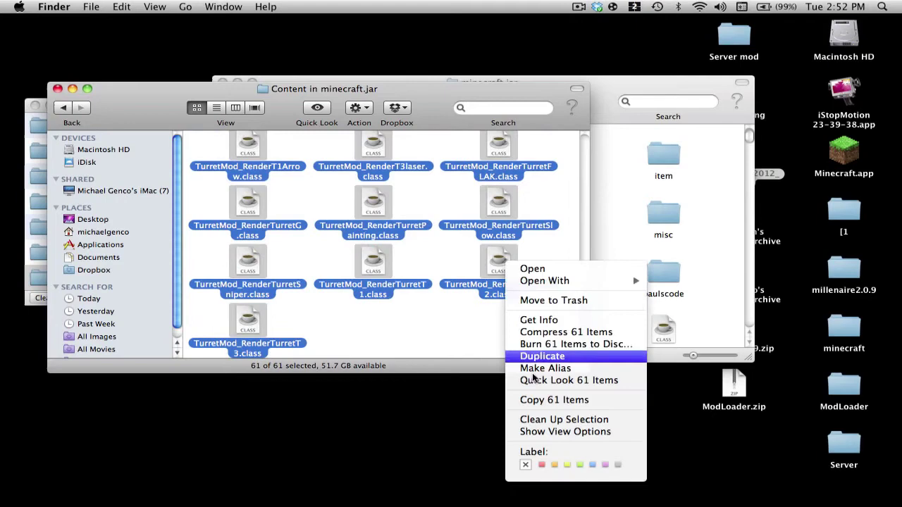
click(535, 409)
- Paste the 61 TurretMod files into minecraft.jar and return to the TurretMod_v_1_3_03 folder
right_click(620, 284)
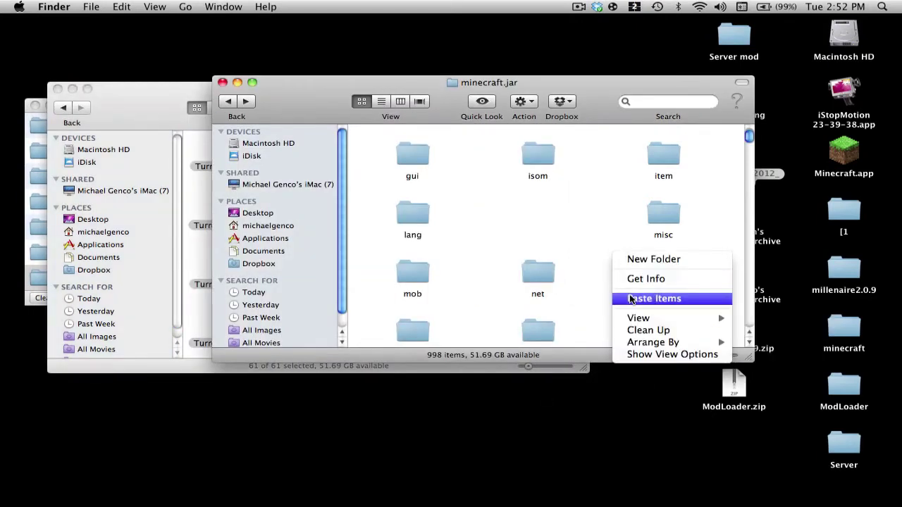
click(634, 298)
click(183, 258)
key(super+Up)
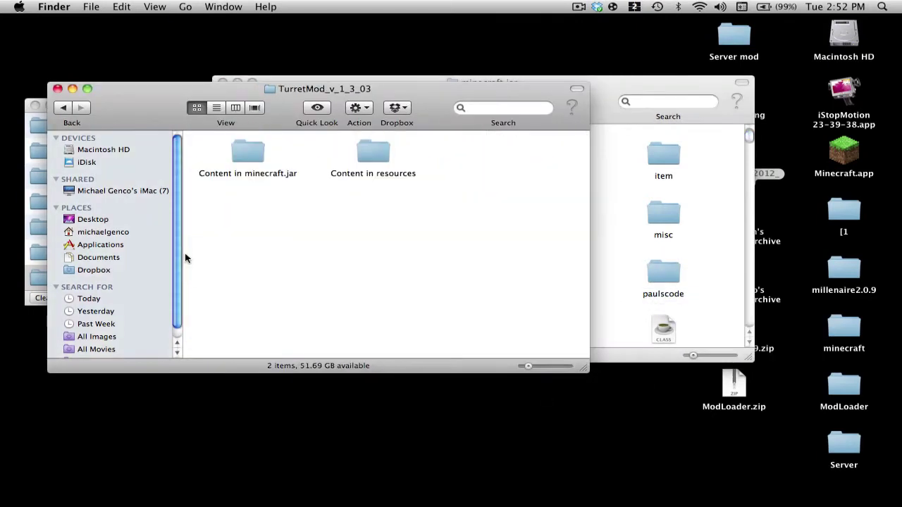
- Go up from minecraft.jar to the minecraft folder and open its resources folder
click(622, 85)
key(super+Up)
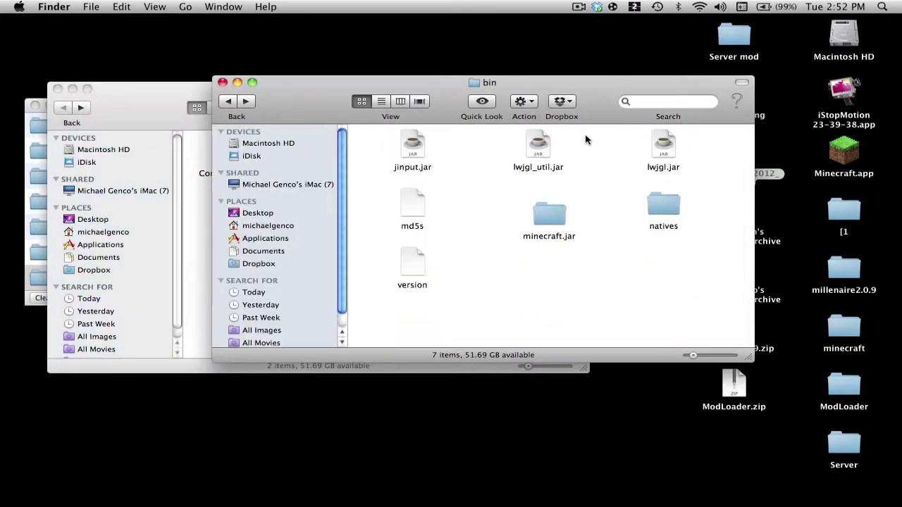
key(super+Up)
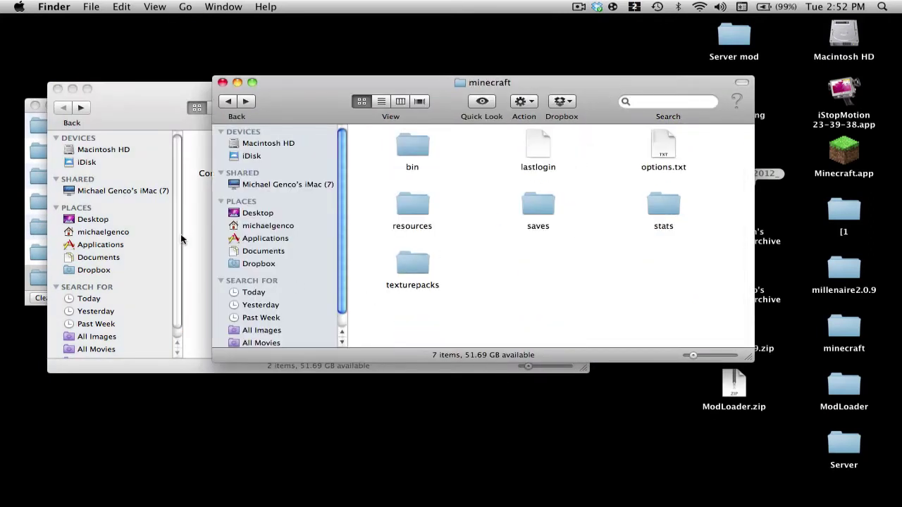
double_click(408, 198)
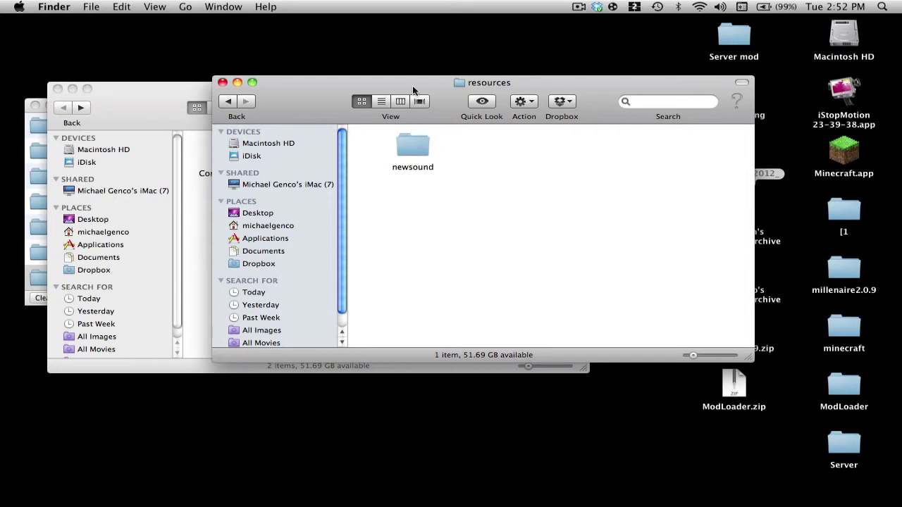
drag(436, 82, 606, 37)
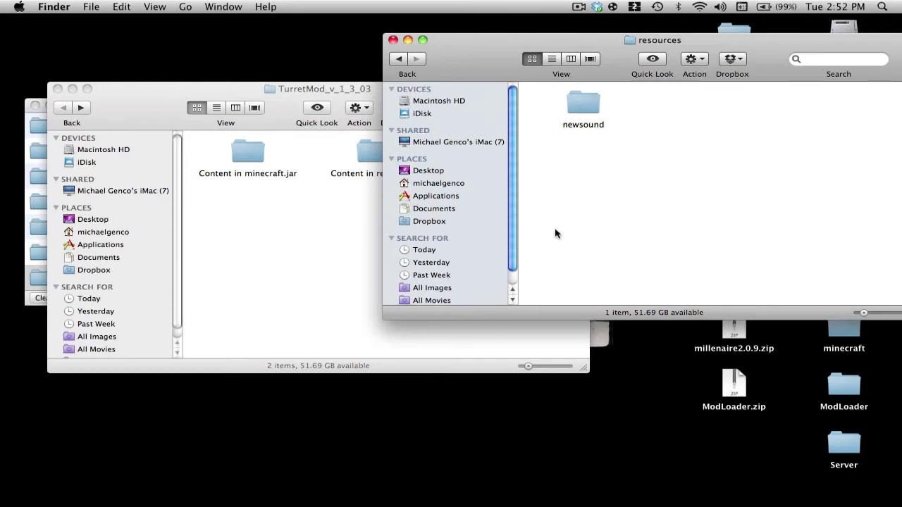
- Copy the mod folder from TurretMod's Content in resources and paste it into resources
click(278, 252)
double_click(372, 150)
drag(295, 86, 245, 72)
double_click(198, 143)
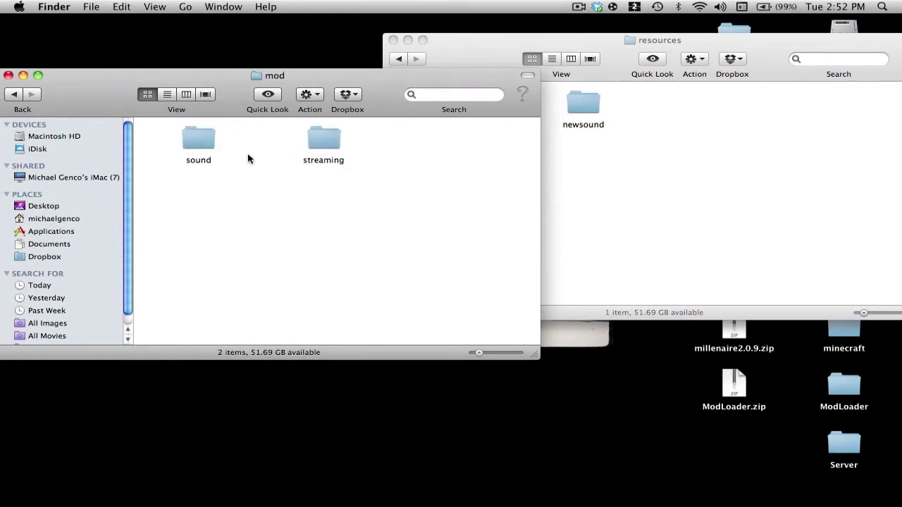
key(super+bracketleft)
right_click(203, 144)
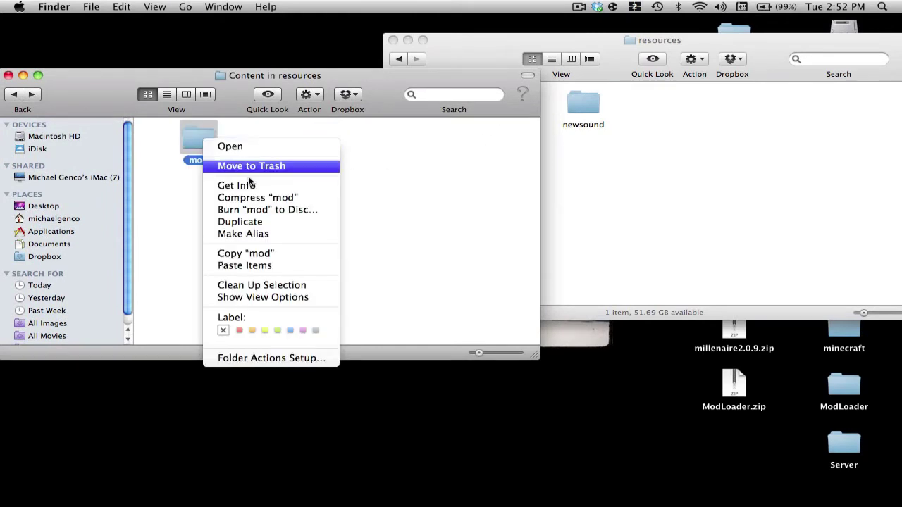
click(296, 252)
click(668, 162)
right_click(668, 162)
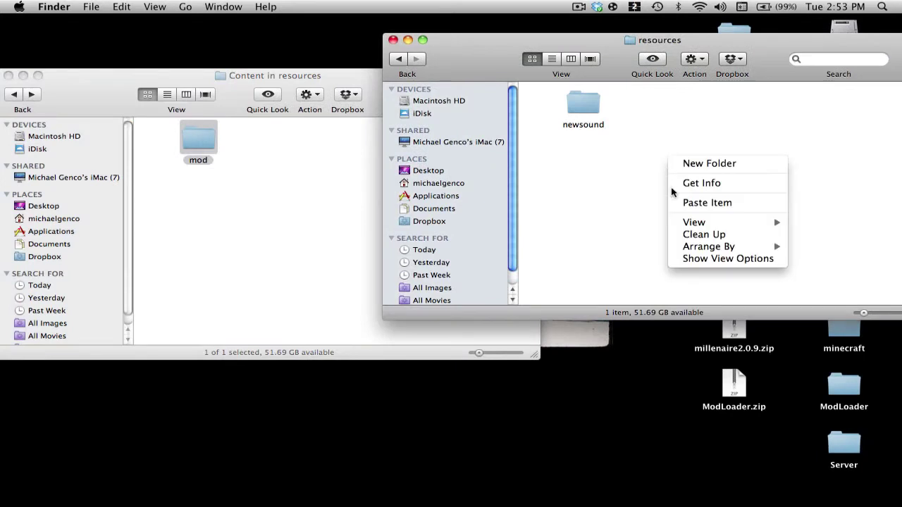
click(693, 202)
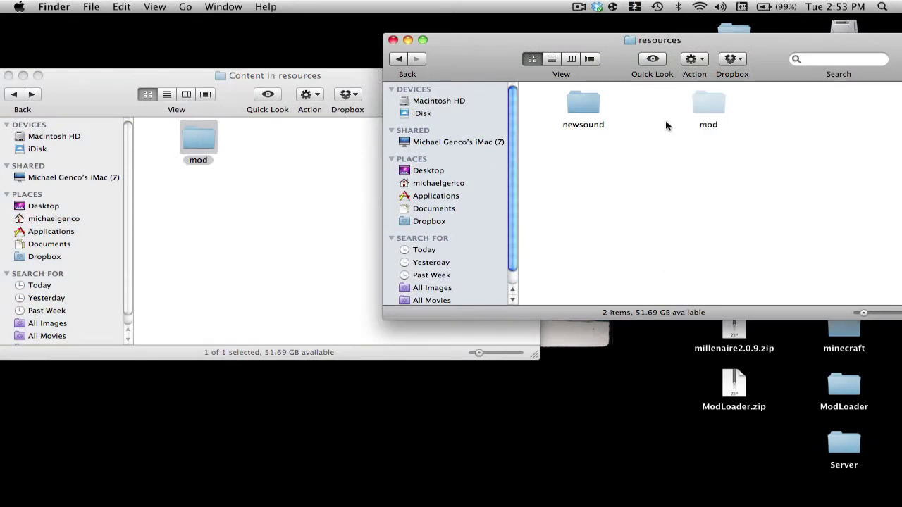
click(255, 190)
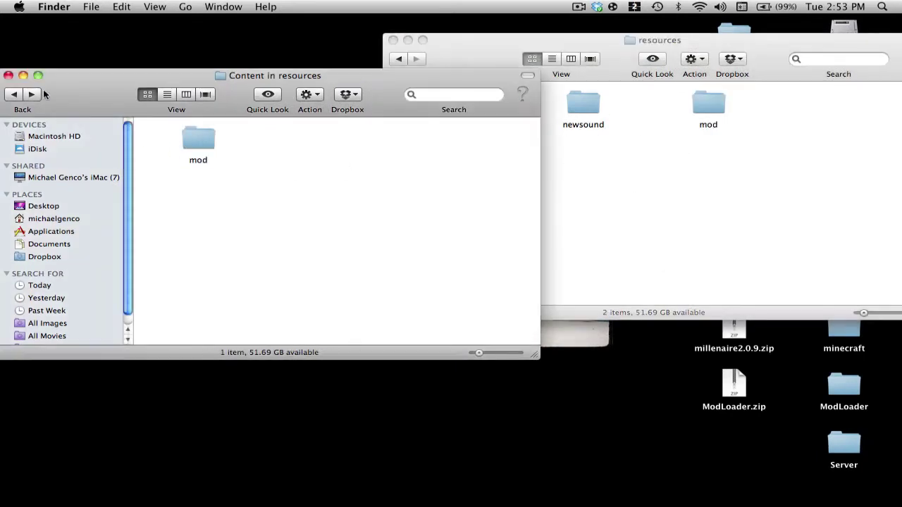
- Copy all 21 files from the TooManyItems2012_01_12 folder
click(8, 75)
drag(453, 42, 230, 82)
double_click(738, 153)
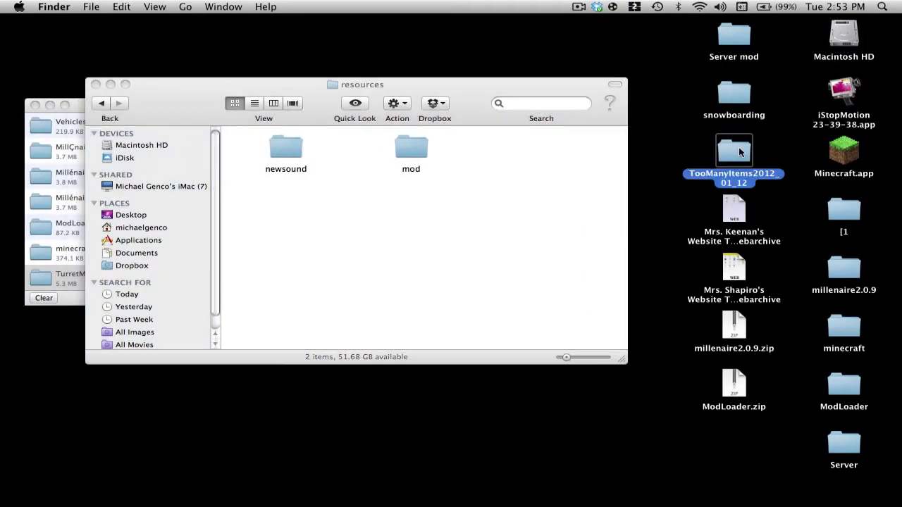
drag(262, 156, 567, 363)
right_click(552, 333)
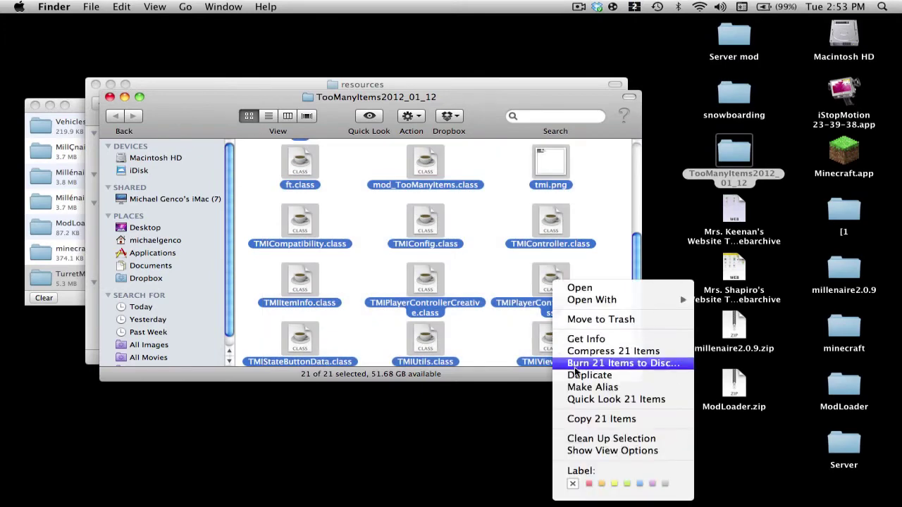
click(592, 427)
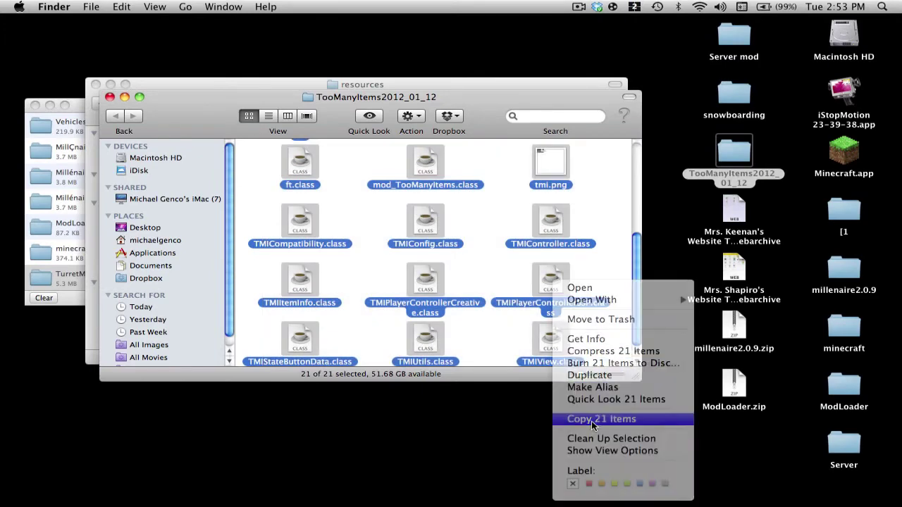
- Paste them into minecraft/bin/minecraft.jar, replacing the existing duplicate files
click(109, 97)
key(super+Up)
key(super+Up)
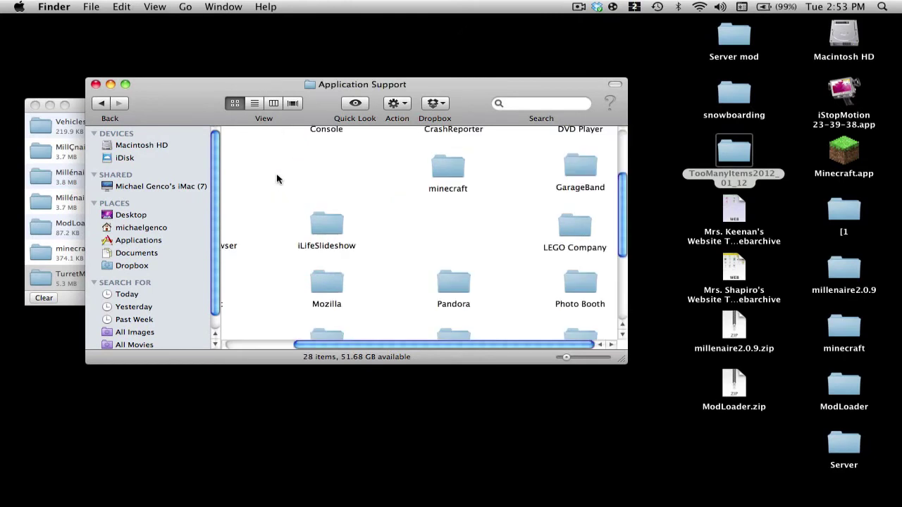
key(super+Down)
double_click(286, 144)
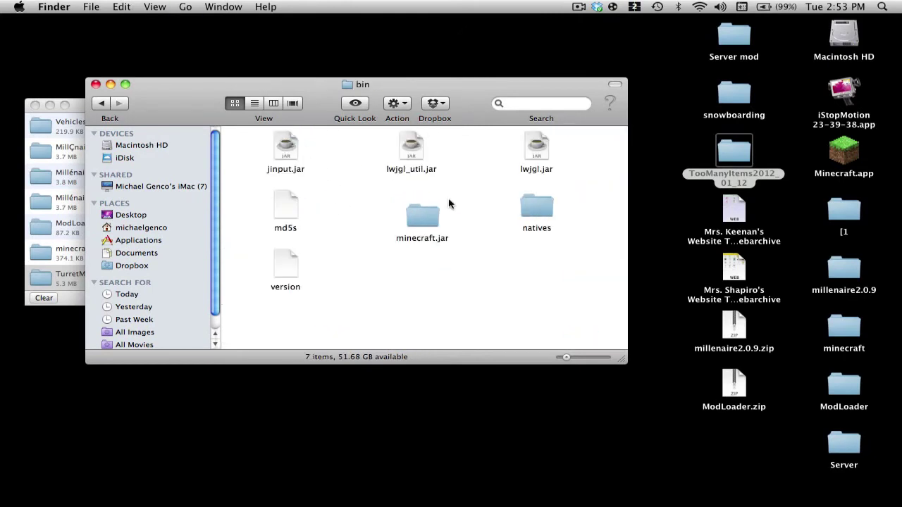
click(425, 221)
double_click(425, 221)
right_click(353, 214)
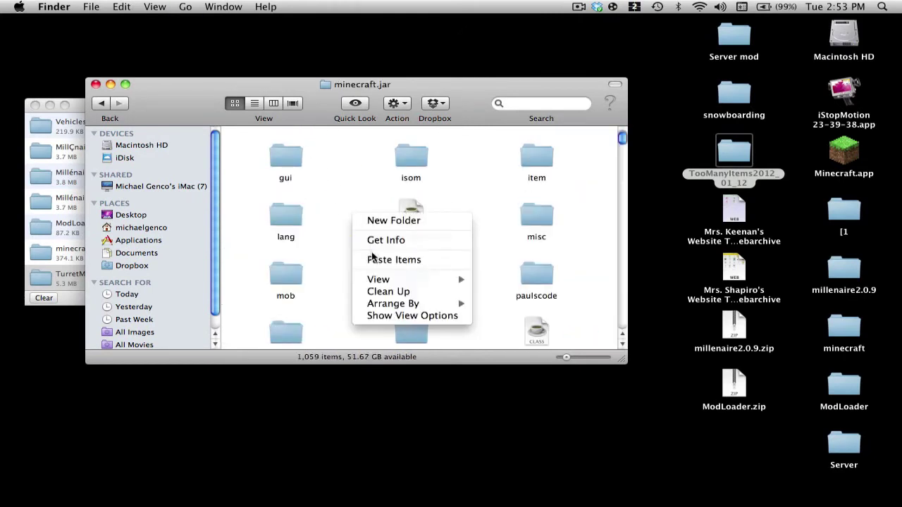
click(372, 260)
click(493, 167)
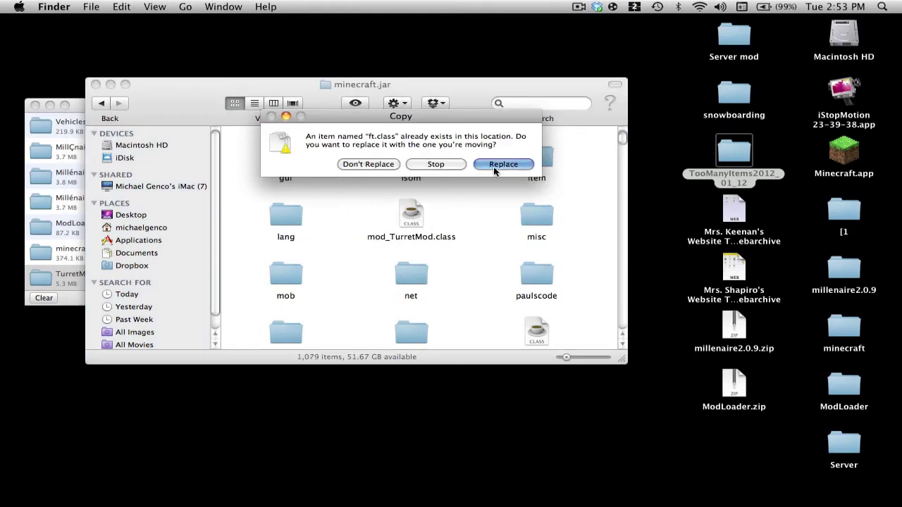
- Launch Minecraft from the Dock, log in, and maximize the game window
drag(206, 92, 255, 79)
mouse_move(677, 502)
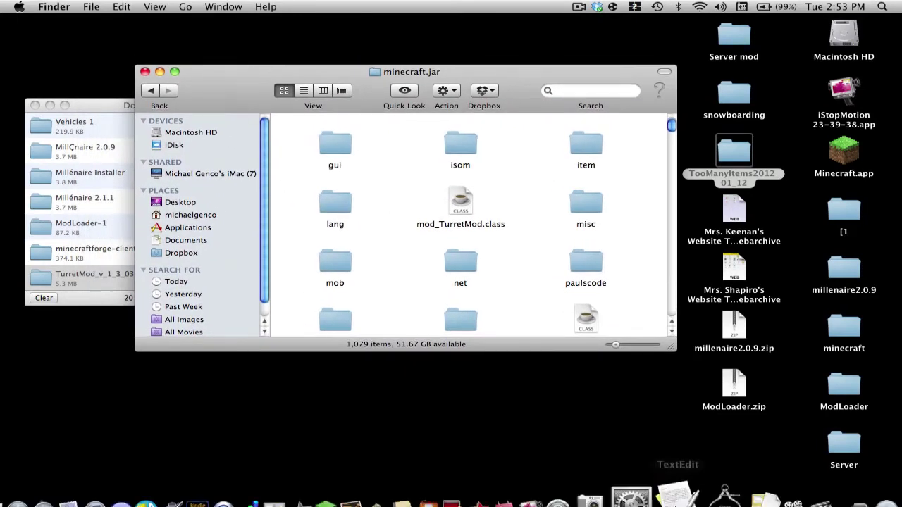
click(365, 456)
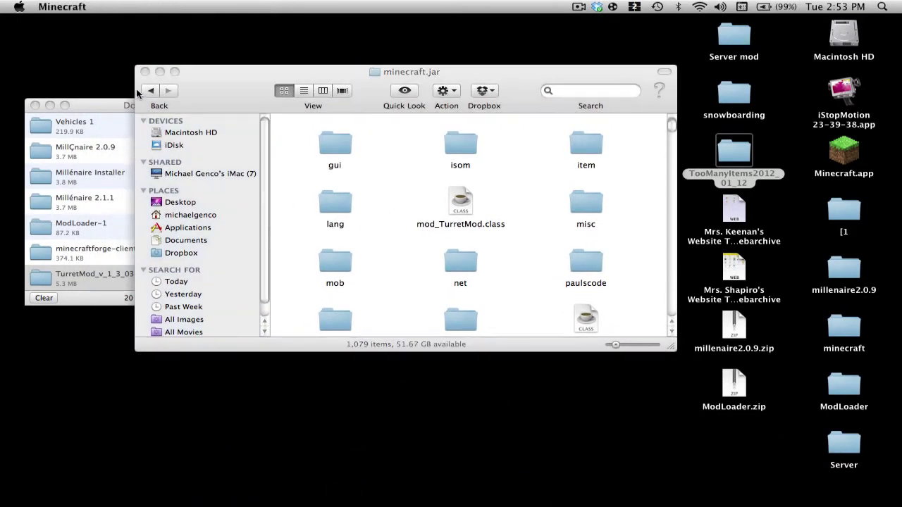
click(146, 72)
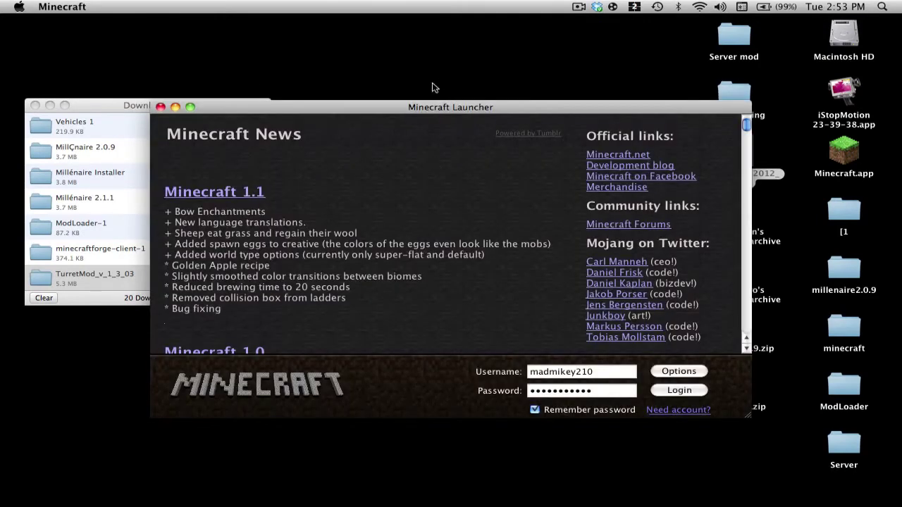
click(656, 391)
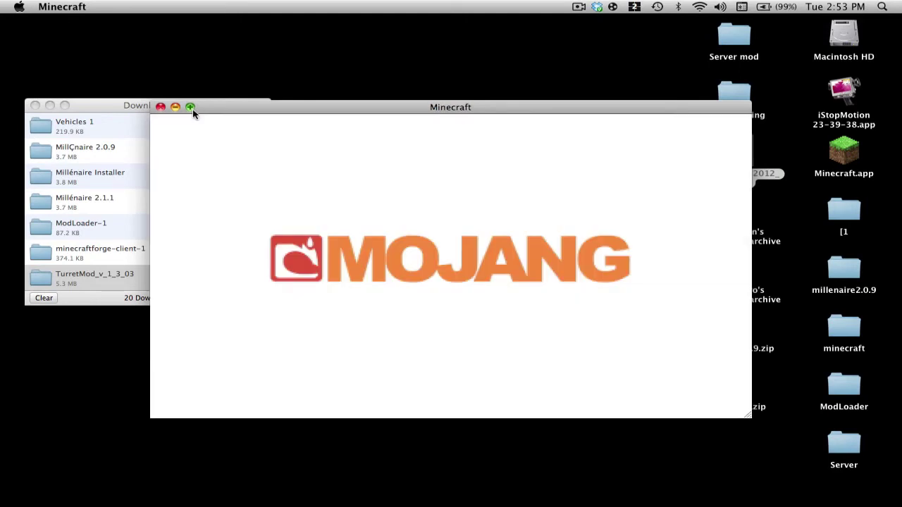
click(191, 108)
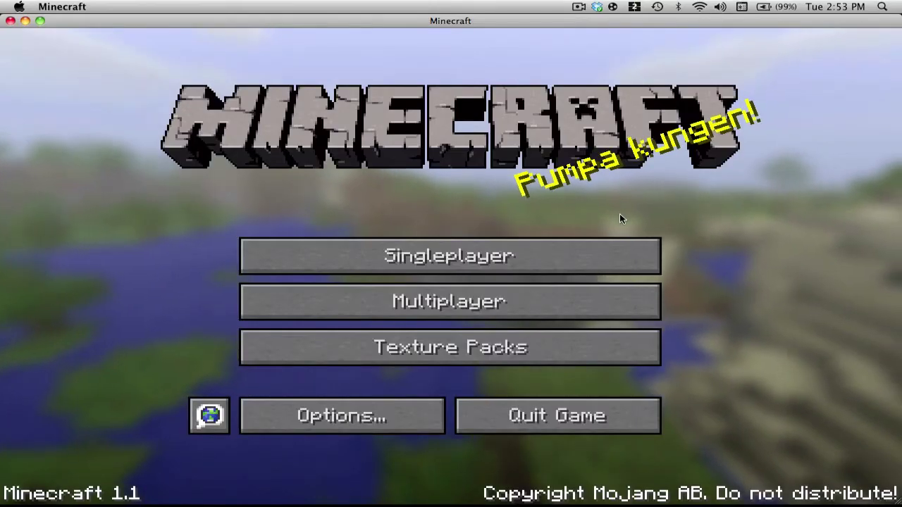
- Create and generate a new singleplayer world
click(518, 255)
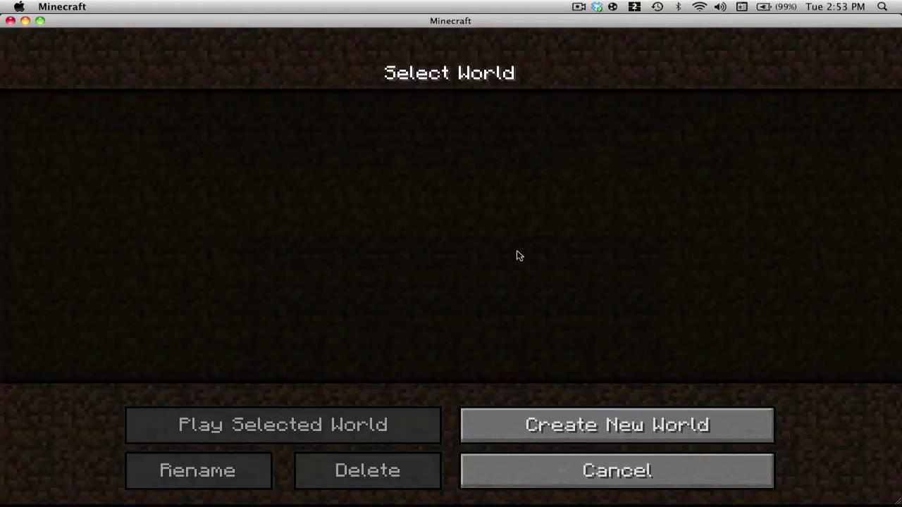
click(493, 425)
click(372, 474)
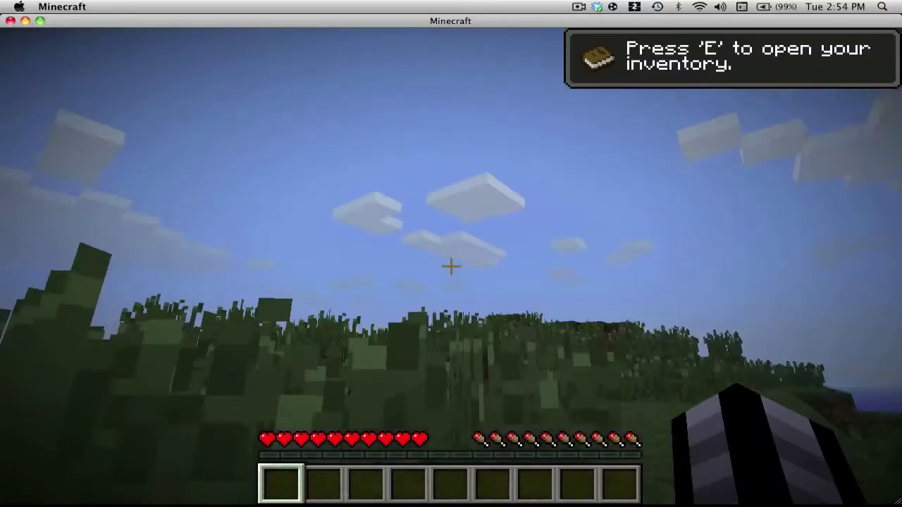
- Page the TooManyItems list to the turrets page and take two stacks of Defense Bots
key(e)
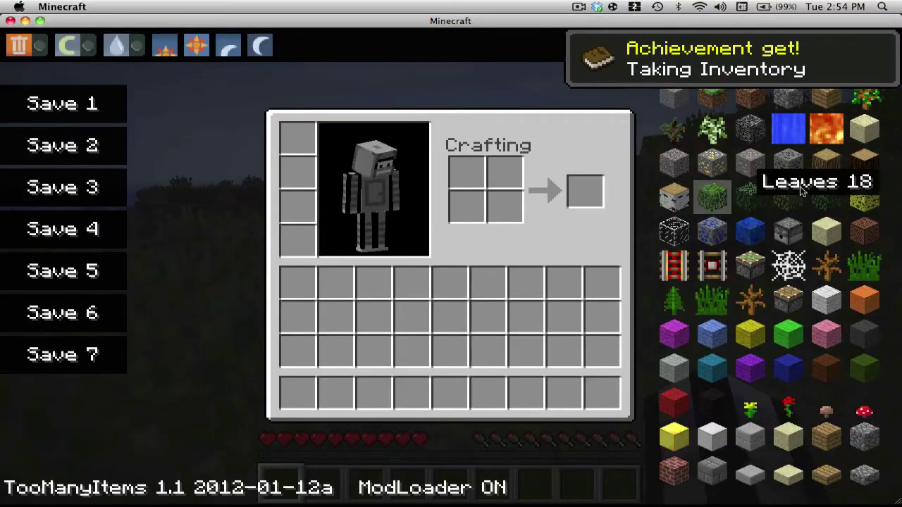
click(872, 56)
click(872, 56)
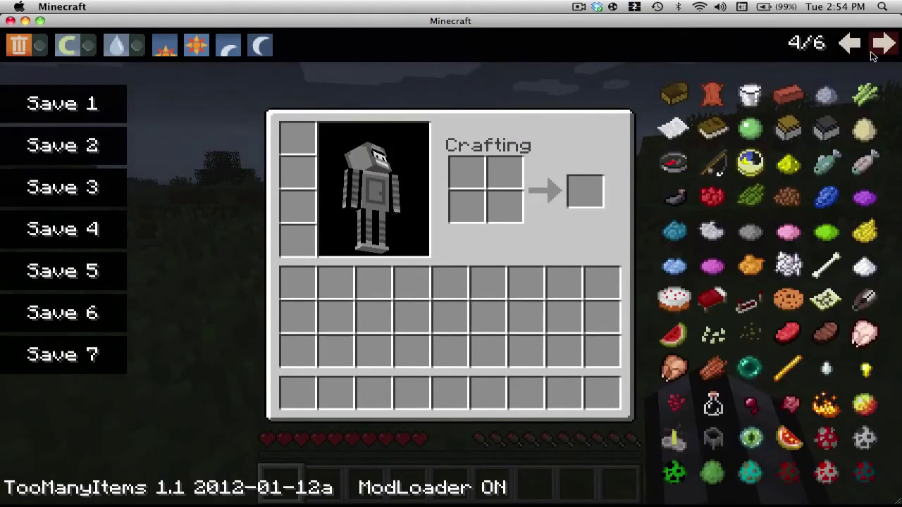
click(872, 57)
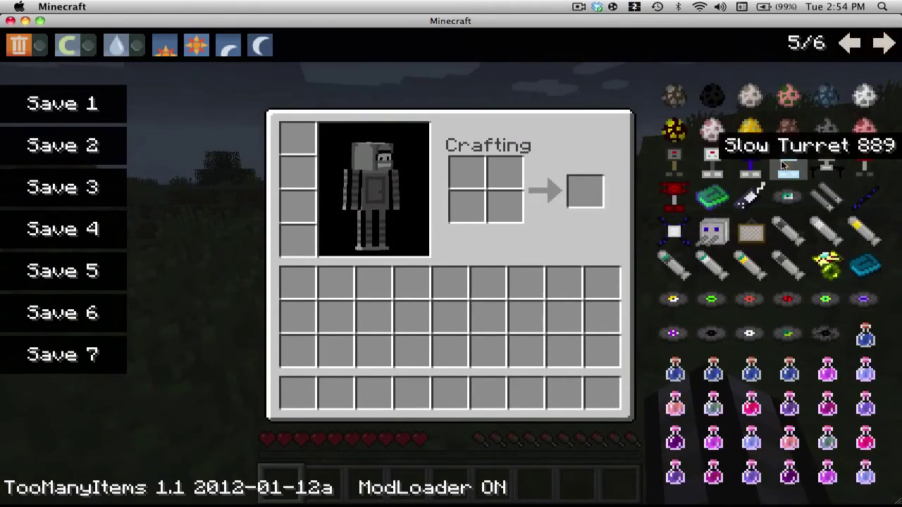
click(826, 161)
click(826, 160)
- Spawn five Defense Bots on the grass in front of the player
key(e)
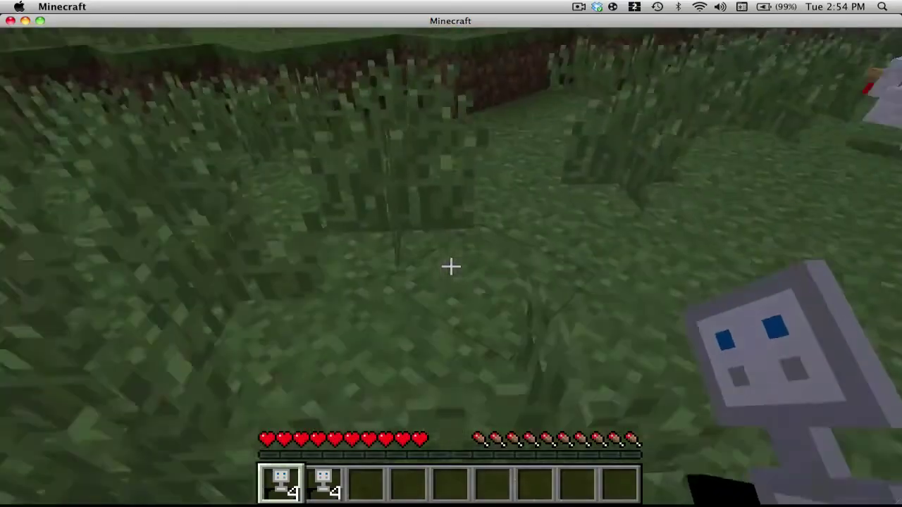
right_click(451, 266)
right_click(451, 266)
right_click(450, 266)
right_click(451, 266)
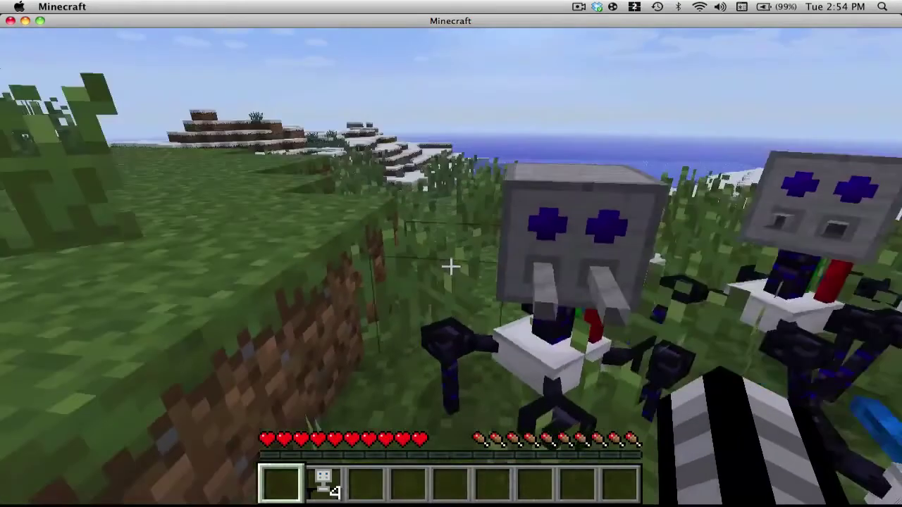
scroll(451, 266, down, 2)
scroll(450, 267, up, 1)
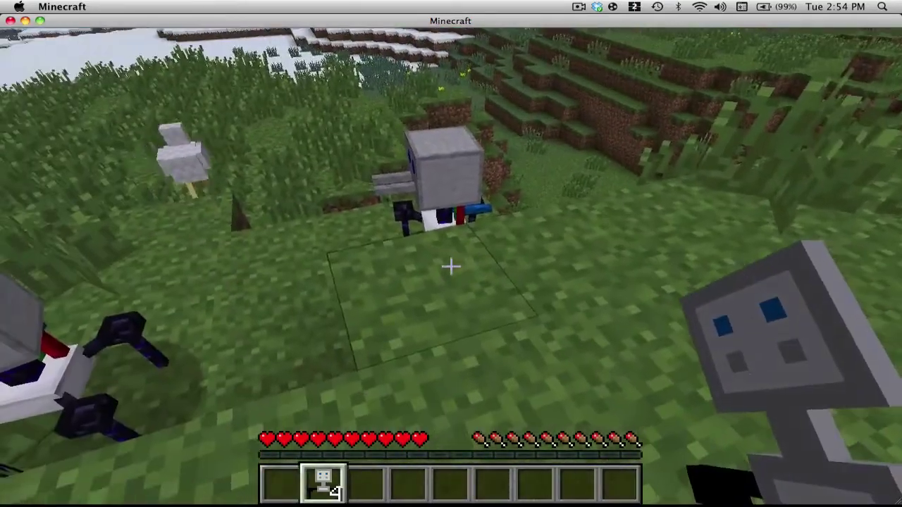
right_click(451, 266)
right_click(451, 267)
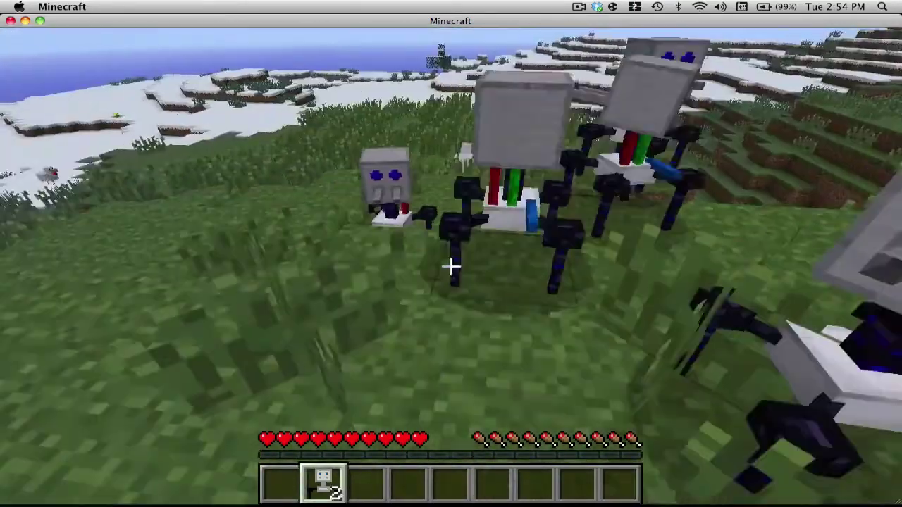
right_click(451, 266)
right_click(450, 266)
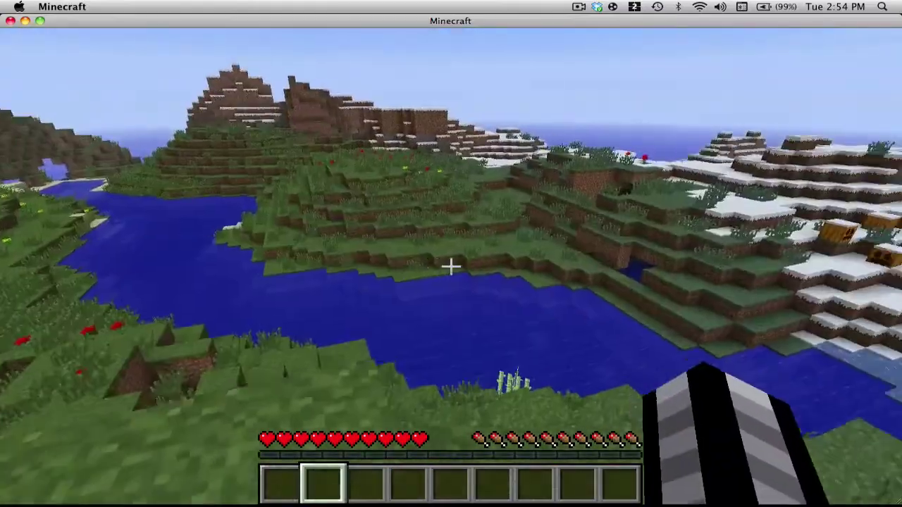
key(e)
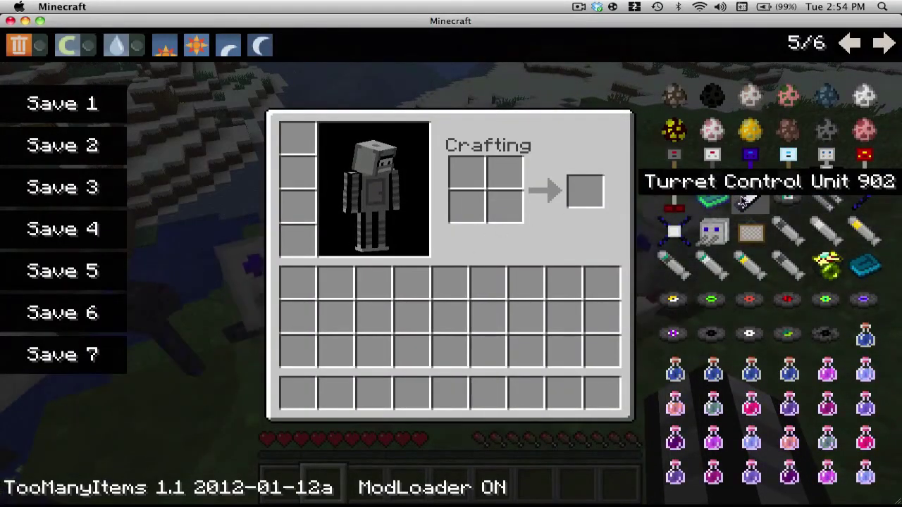
- Take a Turret Book into the hotbar and open it at its table of contents
click(713, 201)
key(e)
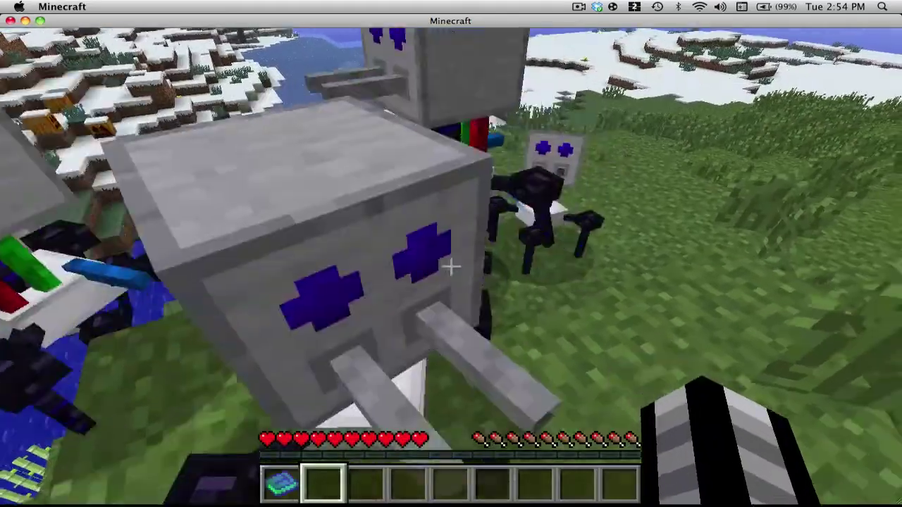
scroll(451, 266, up, 2)
scroll(451, 266, down, 1)
right_click(451, 266)
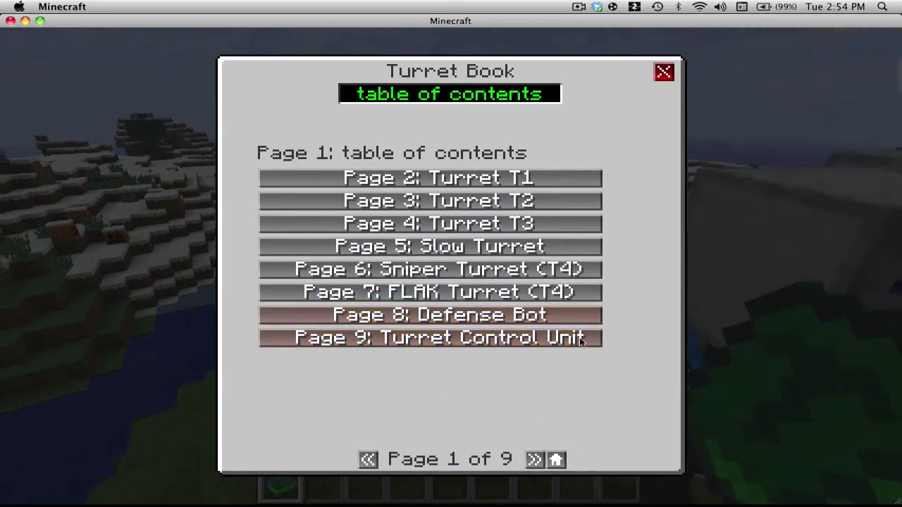
click(664, 74)
- Open the Turret Book a second time, then return to the inventory
key(e)
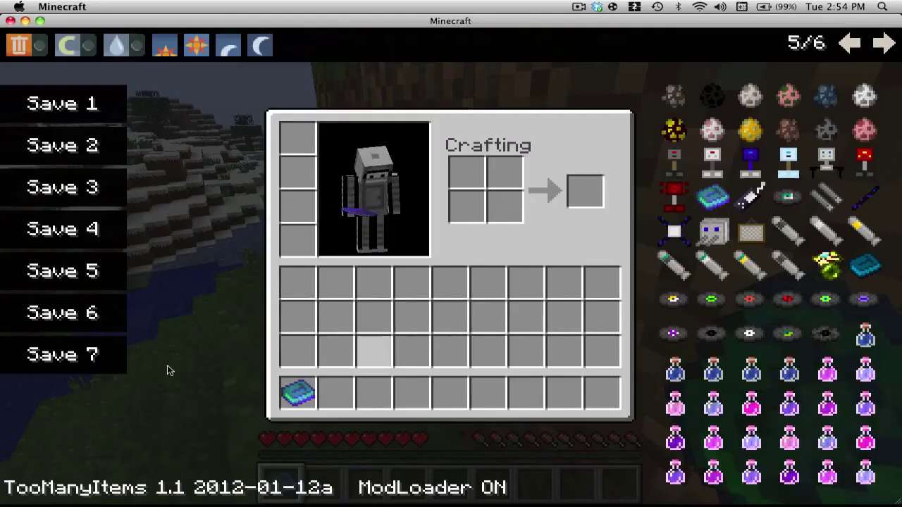
key(e)
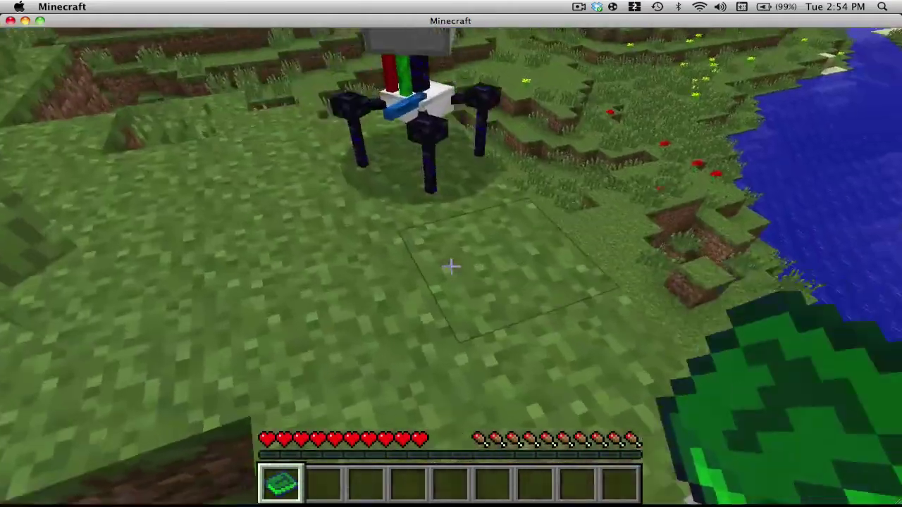
right_click(451, 266)
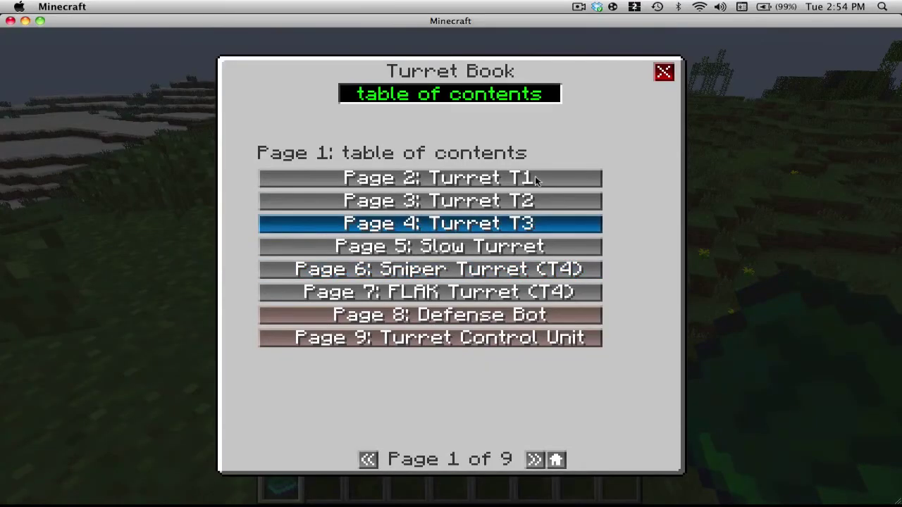
click(663, 72)
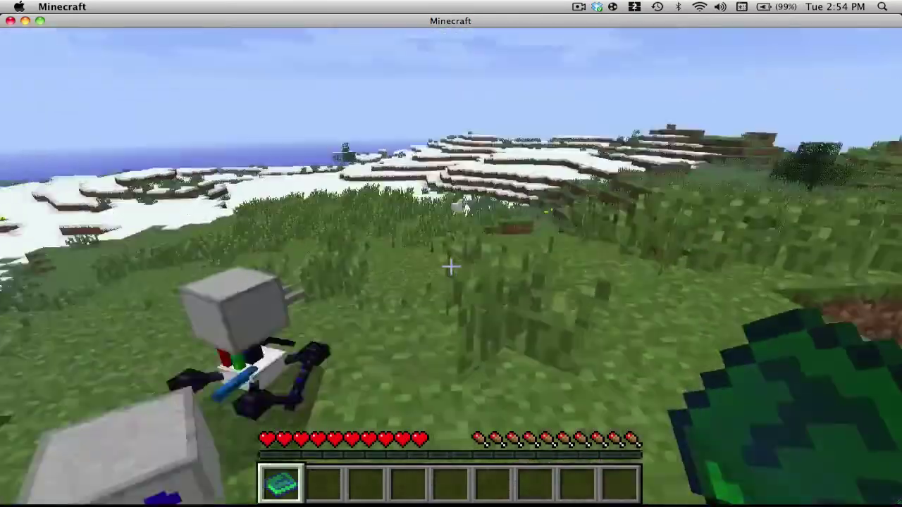
scroll(450, 265, up, 1)
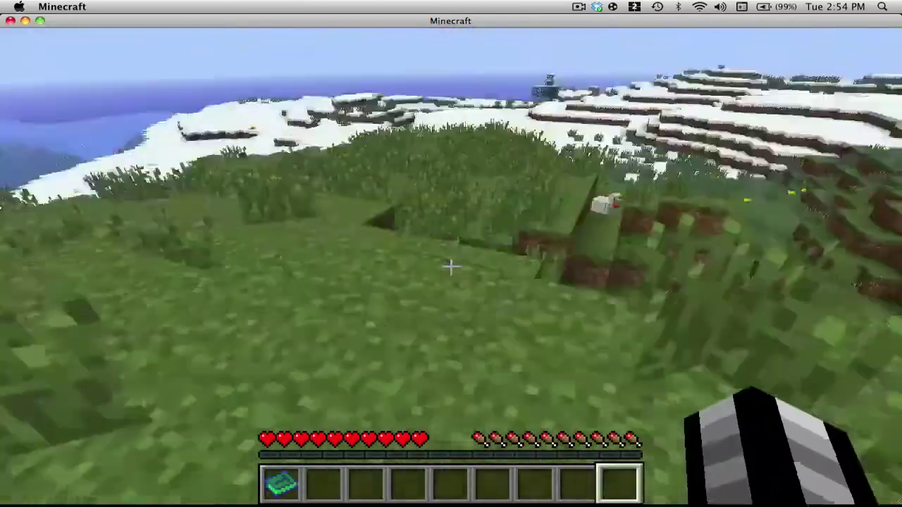
key(e)
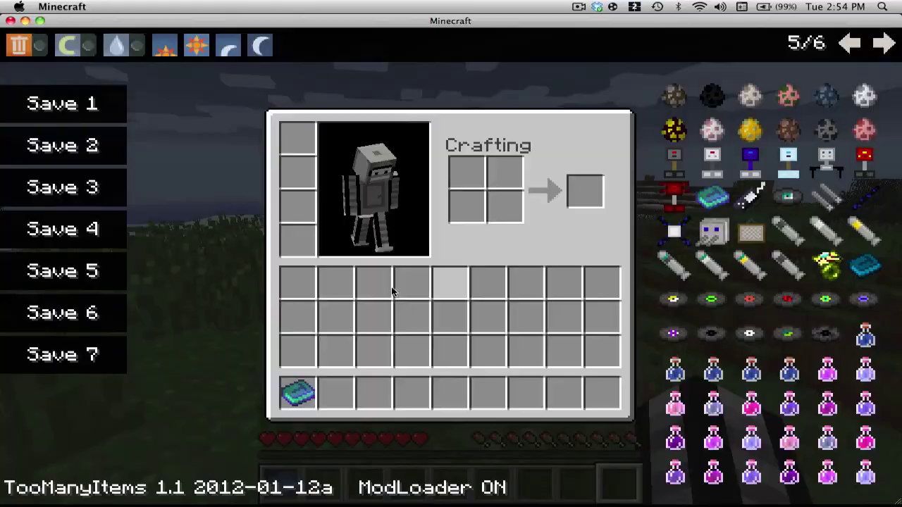
click(578, 7)
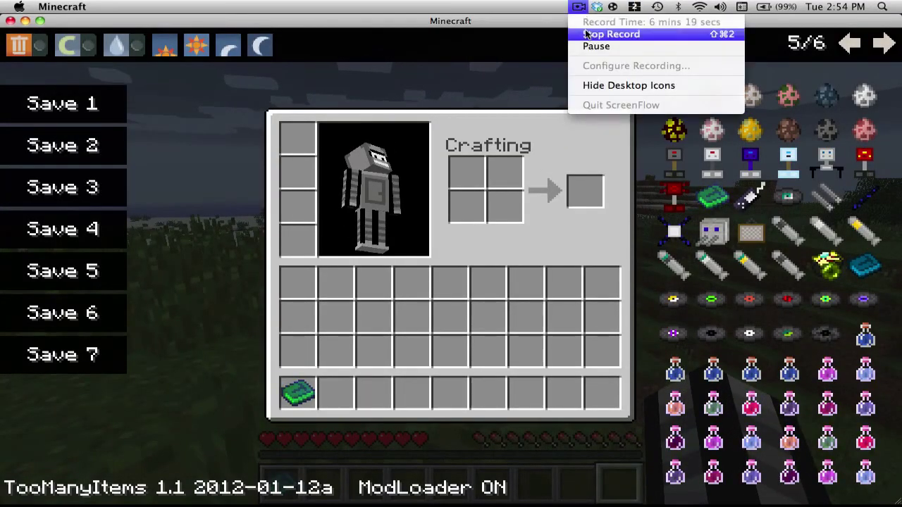